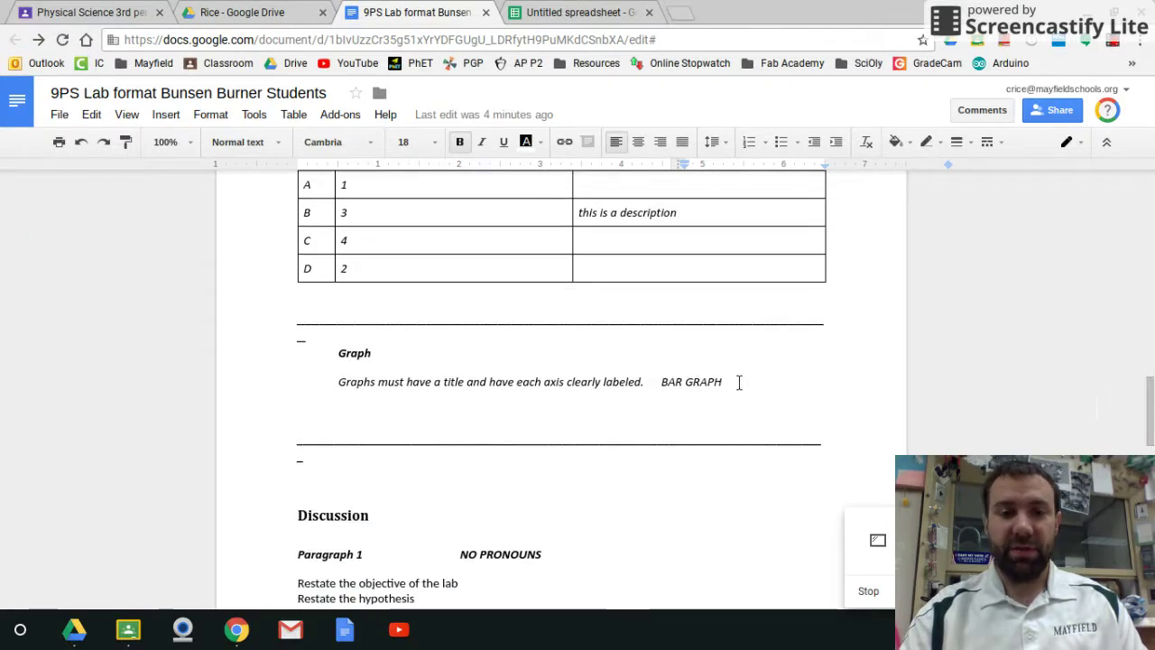
Step: Add a blank line below the graph instructions that end with BAR GRAPH
{"action": "left_click", "coordinate": [738, 383]}
{"action": "key", "text": "Return"}
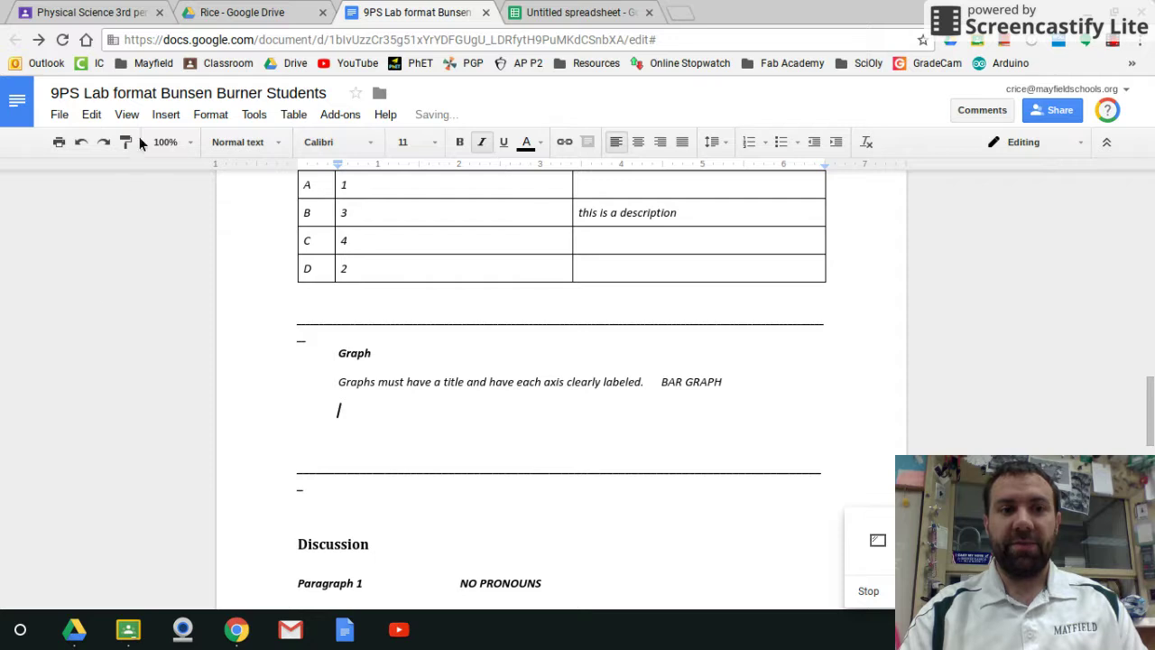
{"action": "left_click", "coordinate": [165, 116]}
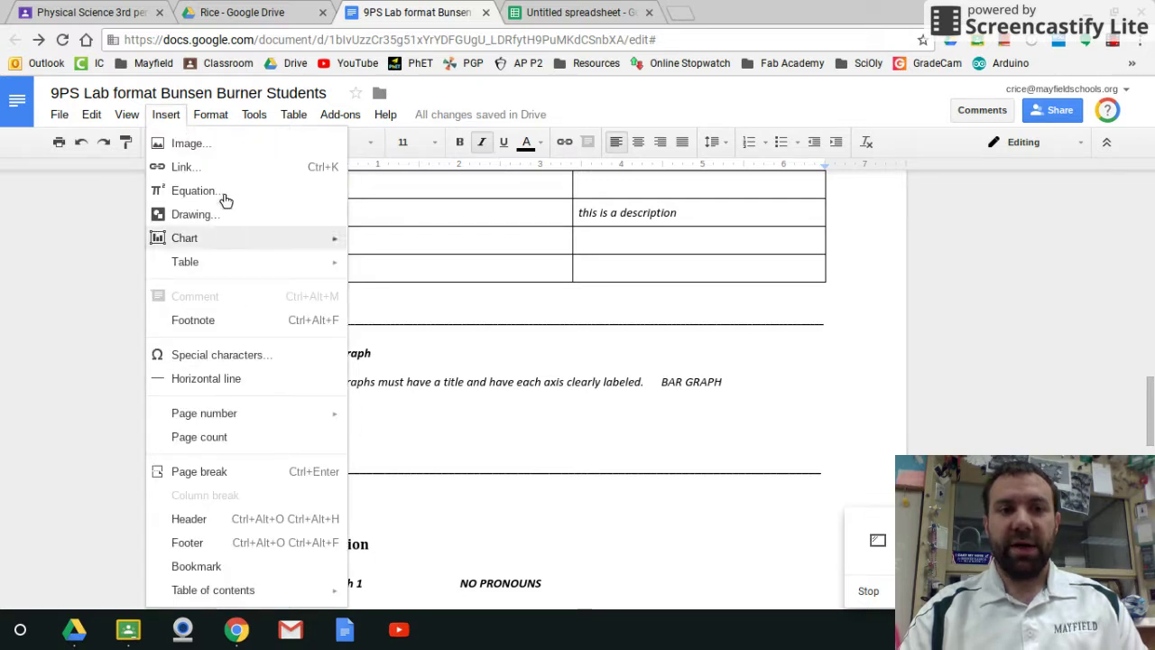
{"action": "mouse_move", "coordinate": [240, 242]}
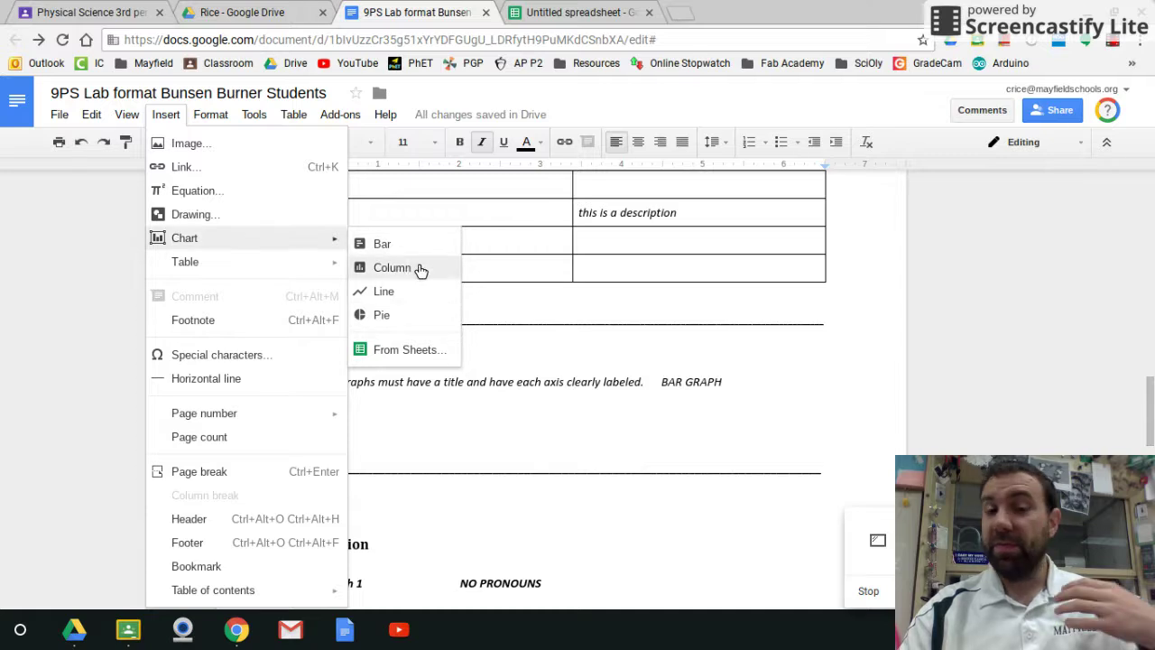
{"action": "left_click", "coordinate": [404, 352]}
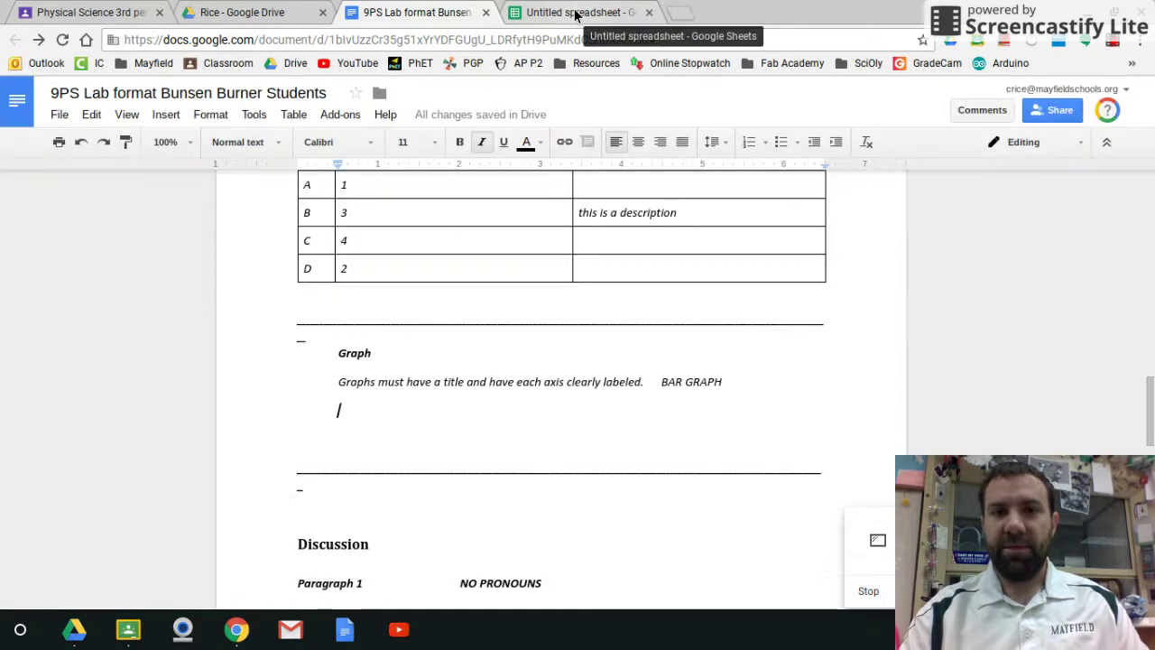
Step: Switch to the untitled Google Sheets spreadsheet and rename it "bunsen burner lab"
{"action": "left_click", "coordinate": [575, 15]}
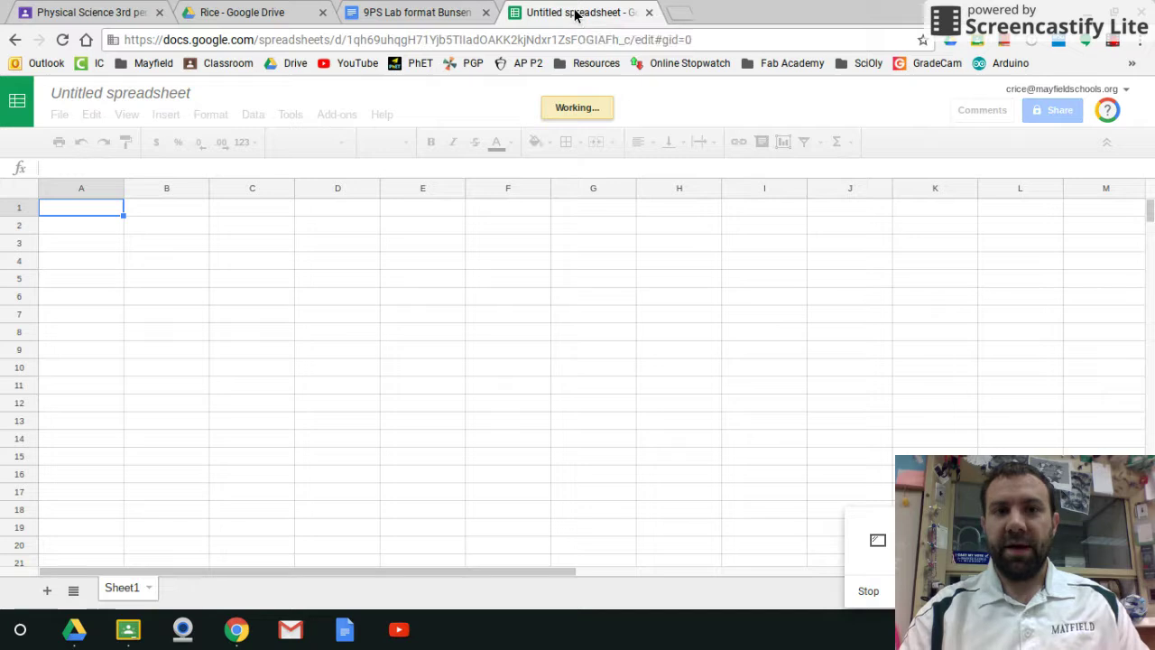
{"action": "left_click", "coordinate": [174, 99]}
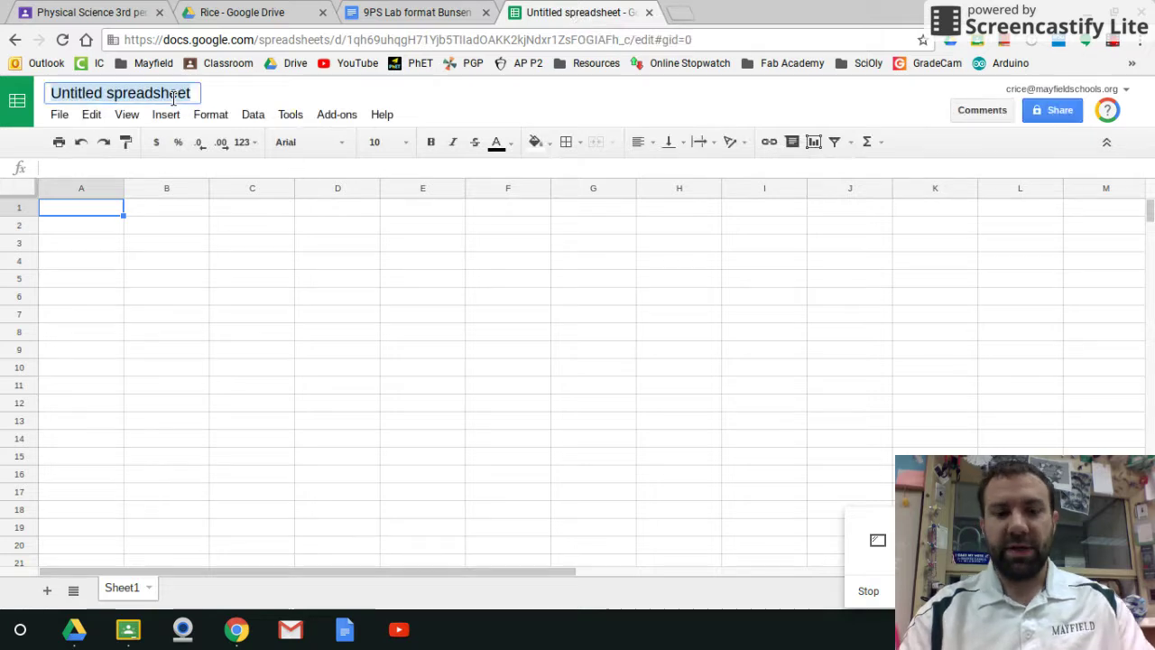
{"action": "type", "text": "bun"}
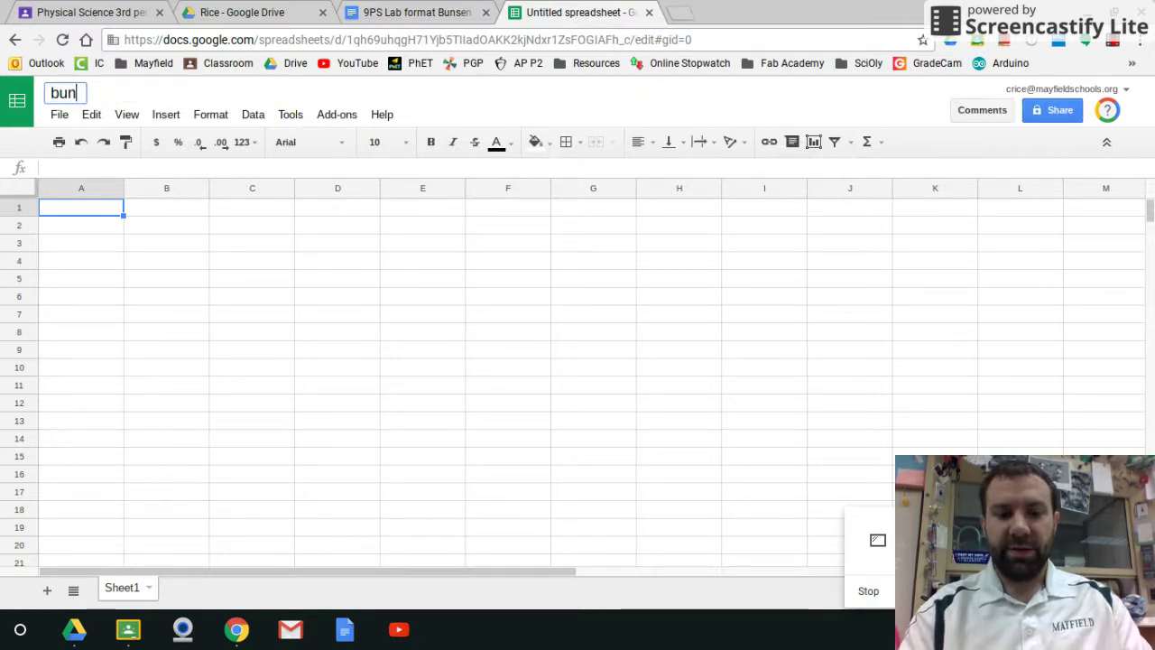
{"action": "type", "text": "sen burner lab"}
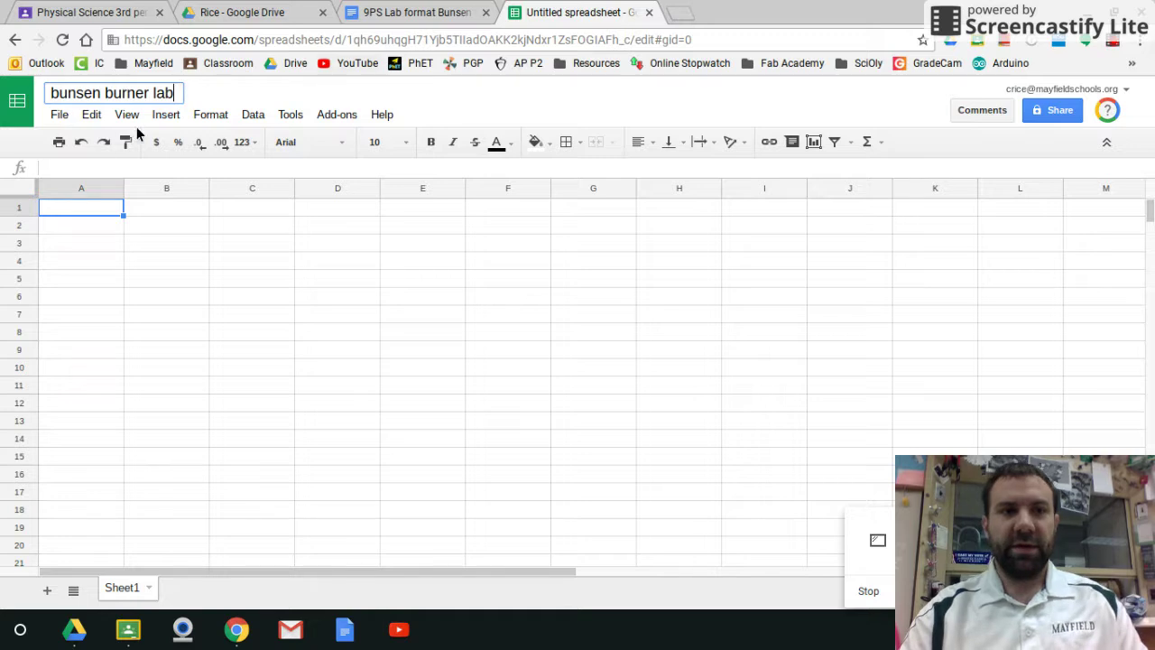
Step: Move the spreadsheet from My Drive into the teacher's folder inside the 9PS folder
{"action": "left_click", "coordinate": [56, 115]}
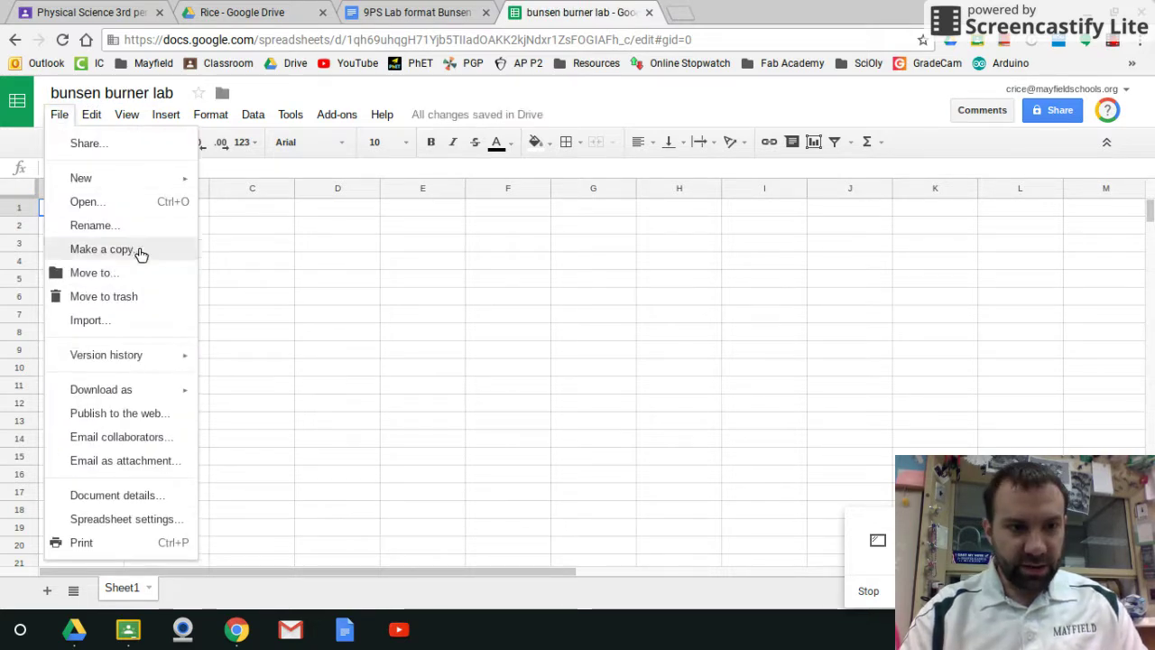
{"action": "left_click", "coordinate": [111, 275]}
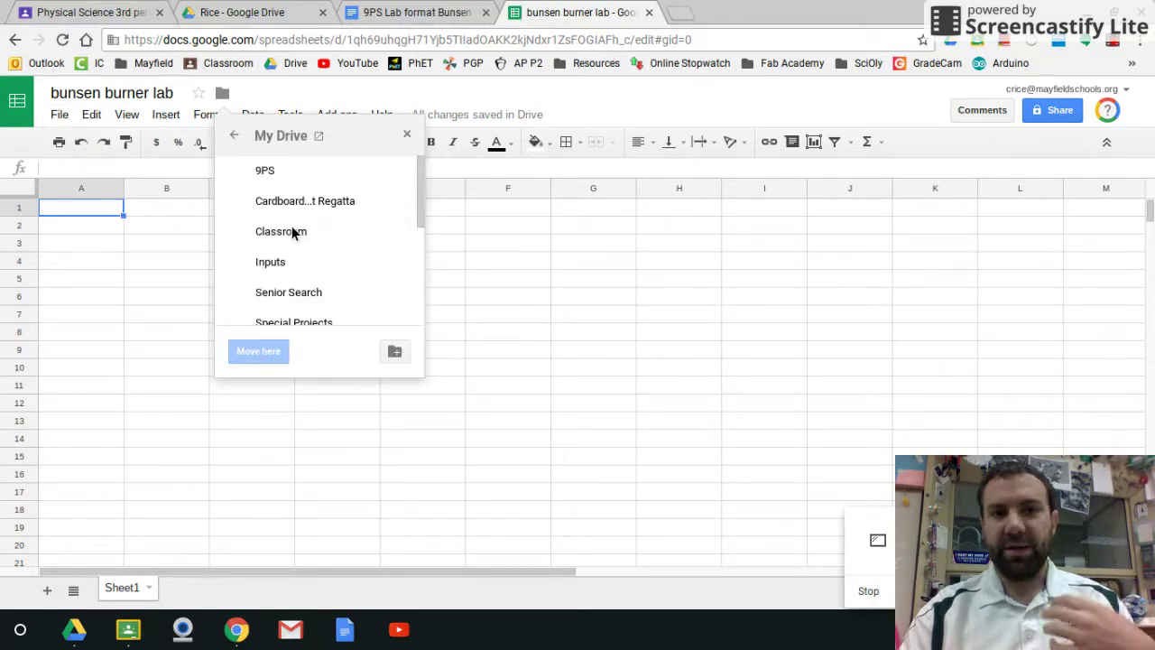
{"action": "left_click", "coordinate": [267, 169]}
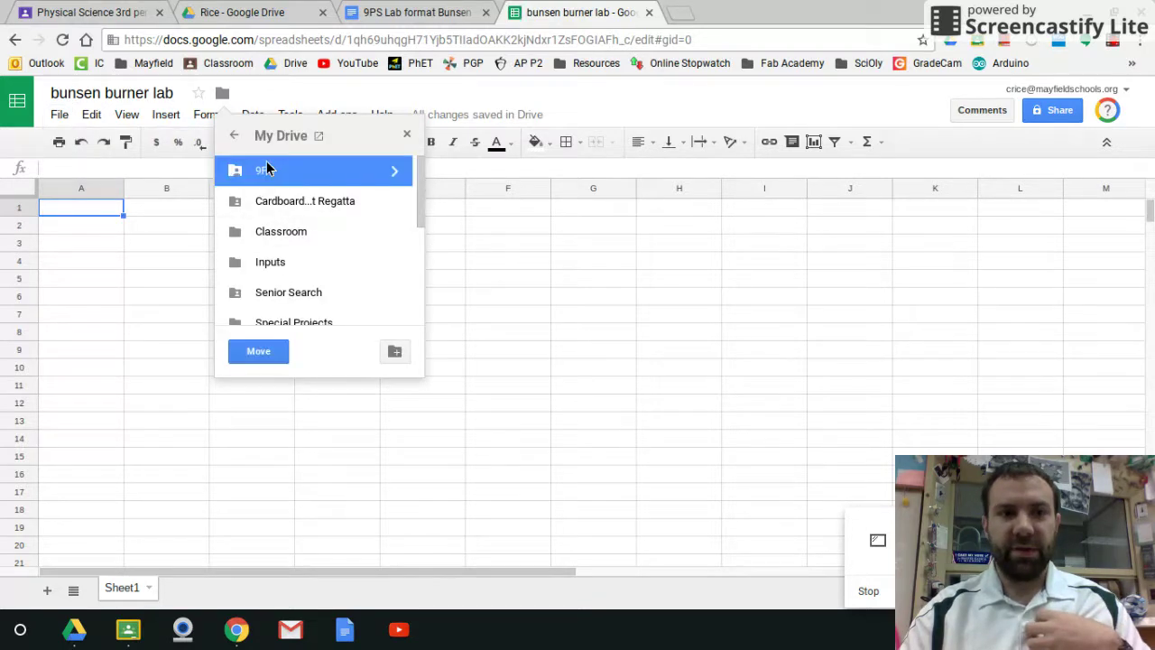
{"action": "double_click", "coordinate": [267, 169]}
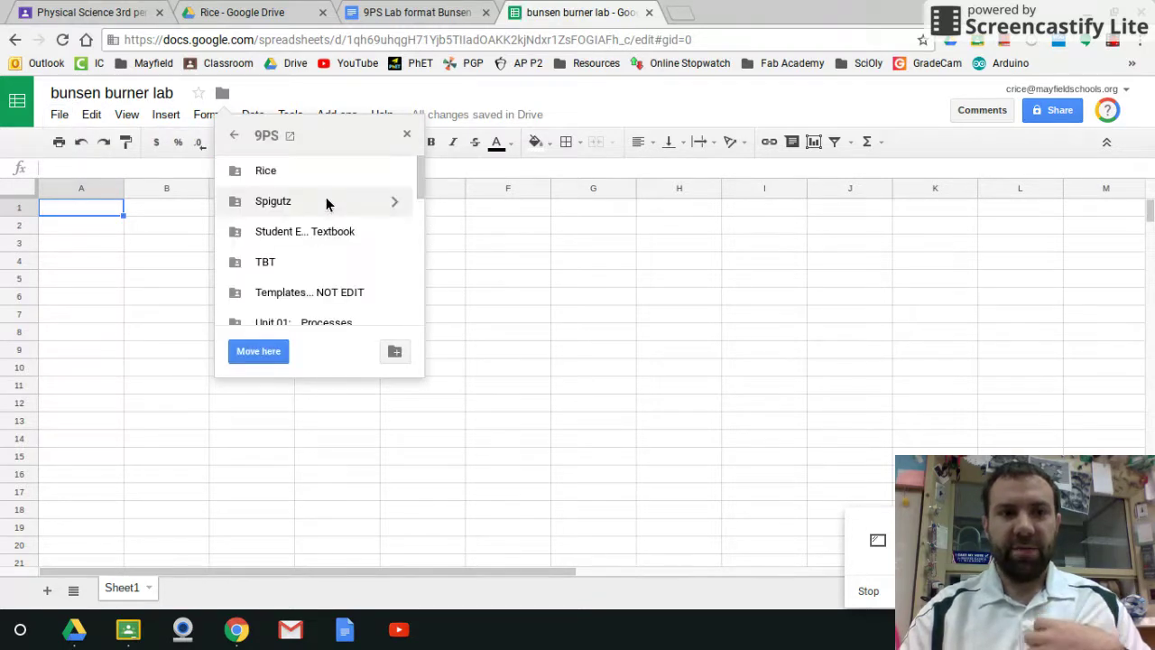
{"action": "double_click", "coordinate": [271, 171]}
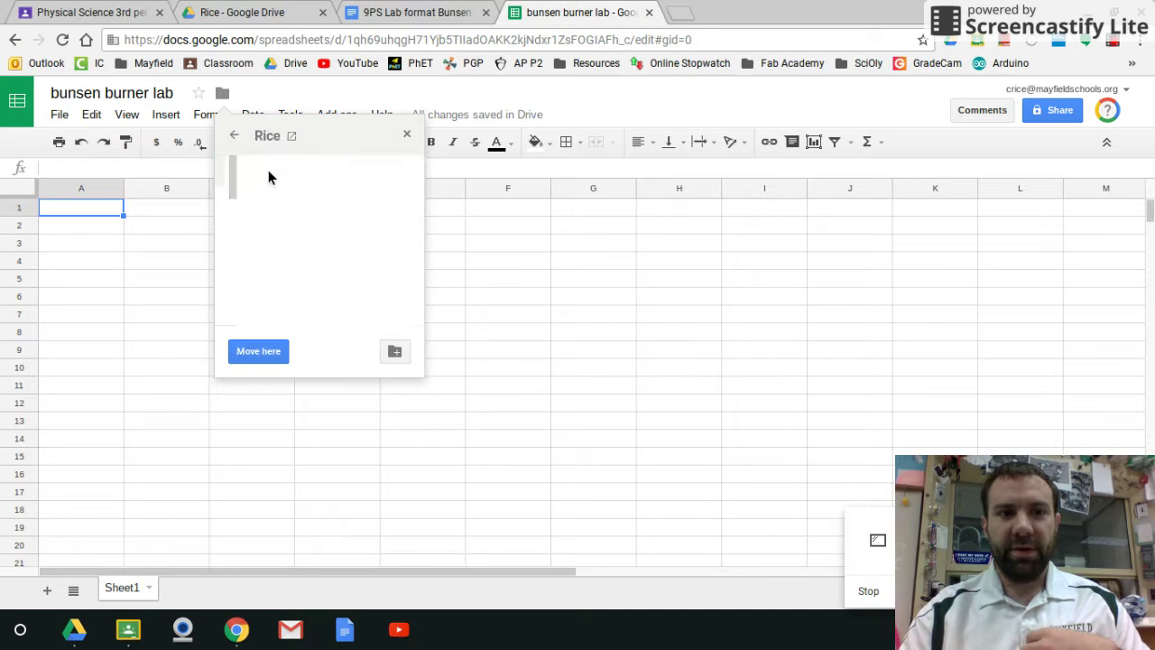
{"action": "left_click", "coordinate": [260, 354]}
{"action": "left_click", "coordinate": [260, 352]}
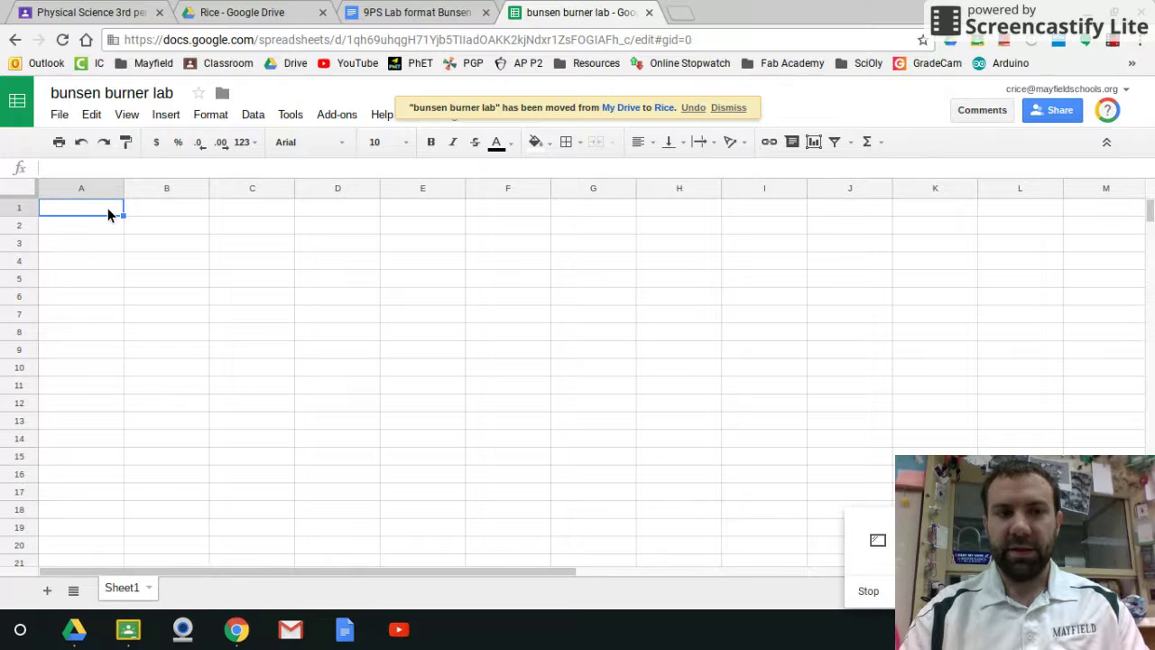
{"action": "key", "text": "Right"}
{"action": "key", "text": "Right"}
{"action": "key", "text": "Right"}
{"action": "key", "text": "Left"}
{"action": "key", "text": "Left"}
{"action": "key", "text": "Left"}
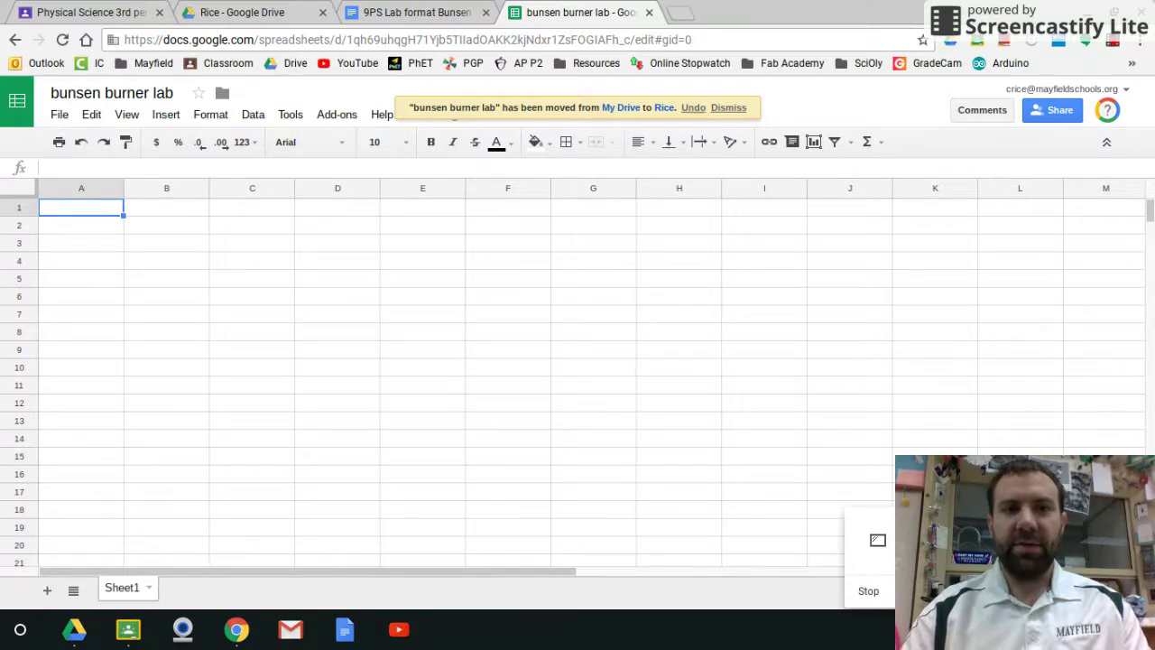
Step: Copy the whole Quantitative/Qualitative data table from the lab document and paste it into the bunsen burner lab spreadsheet at cell A1
{"action": "left_click", "coordinate": [415, 14]}
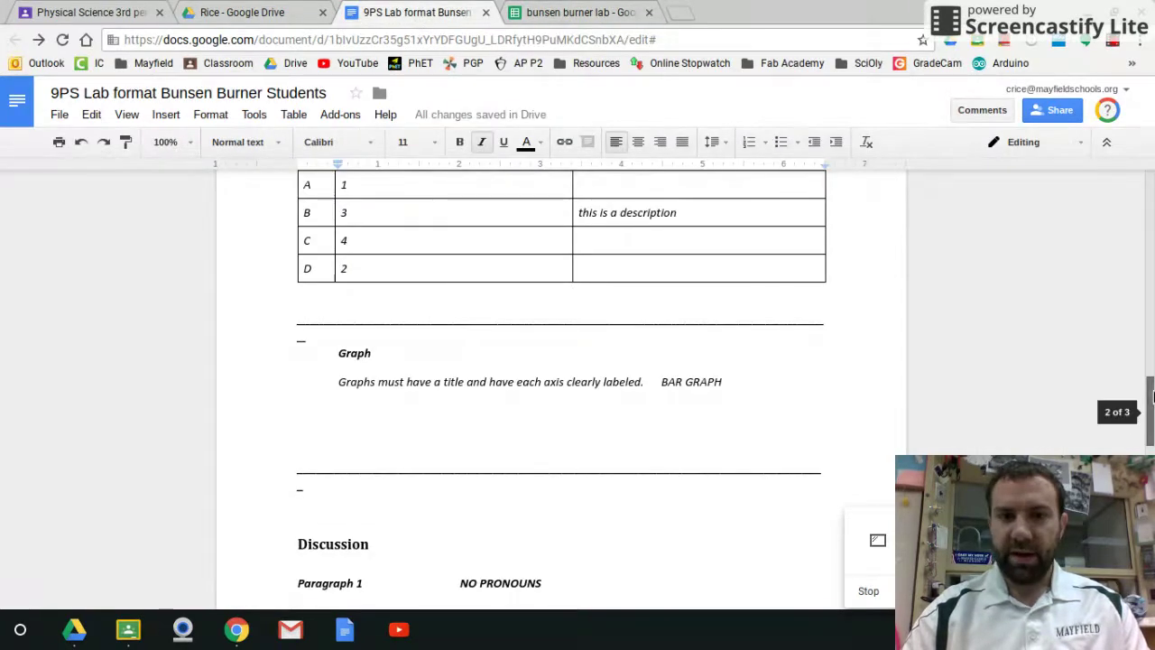
{"action": "left_click_drag", "start_coordinate": [1152, 395], "coordinate": [1150, 370]}
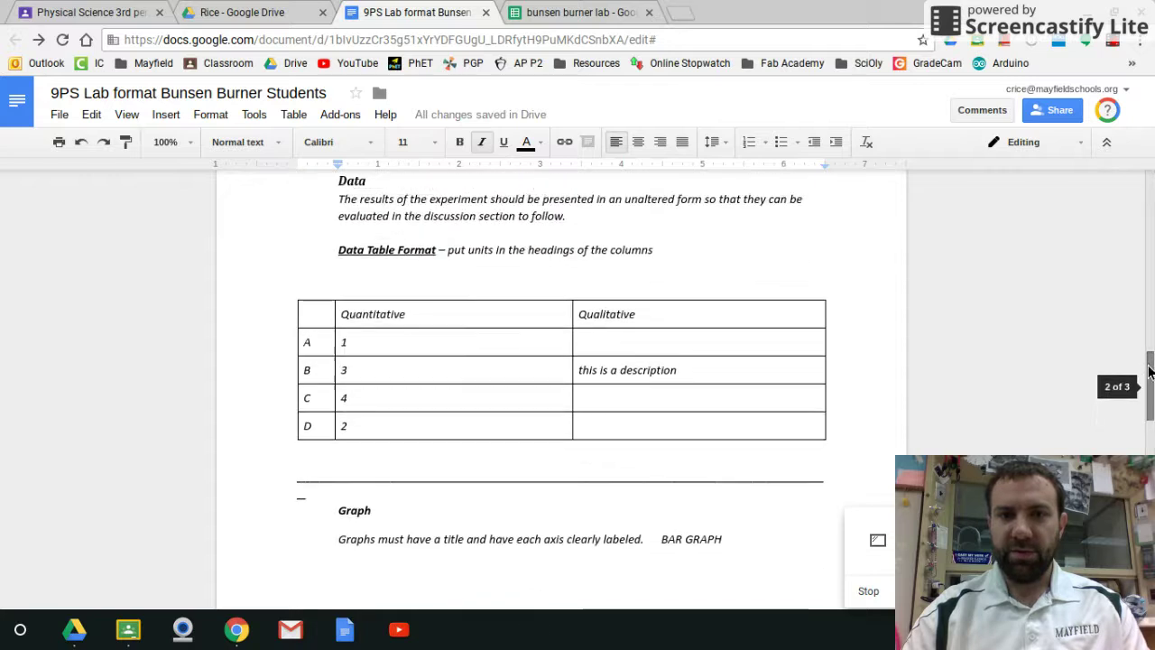
{"action": "left_click_drag", "start_coordinate": [313, 313], "coordinate": [615, 420]}
{"action": "key", "text": "ctrl+c"}
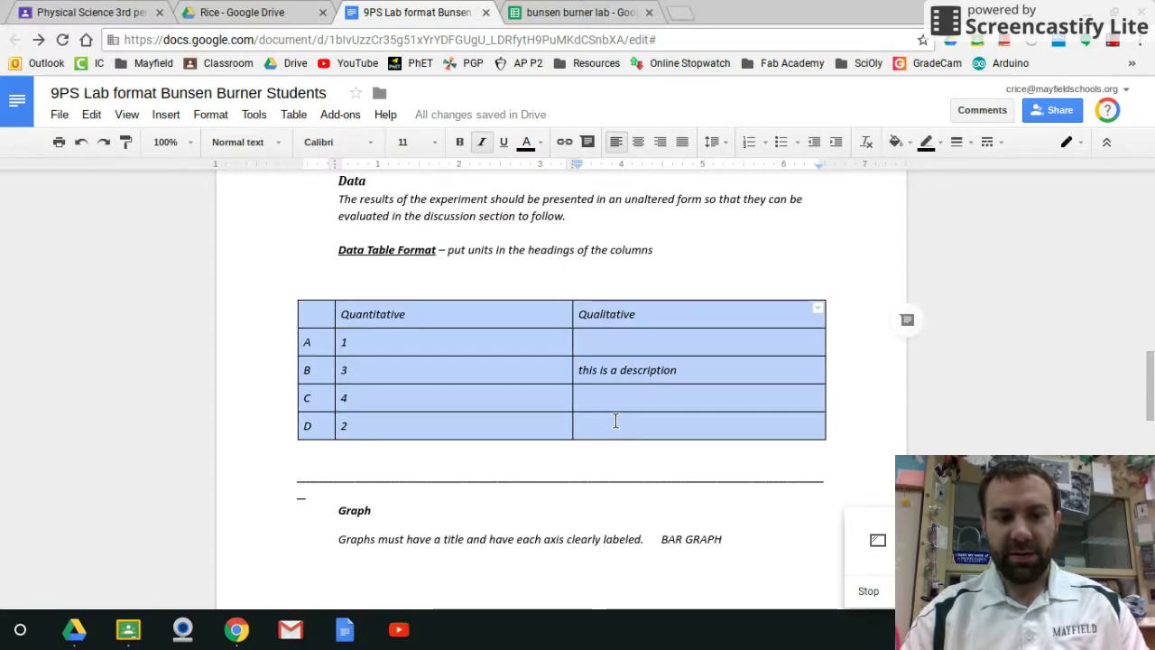
{"action": "left_click", "coordinate": [531, 15]}
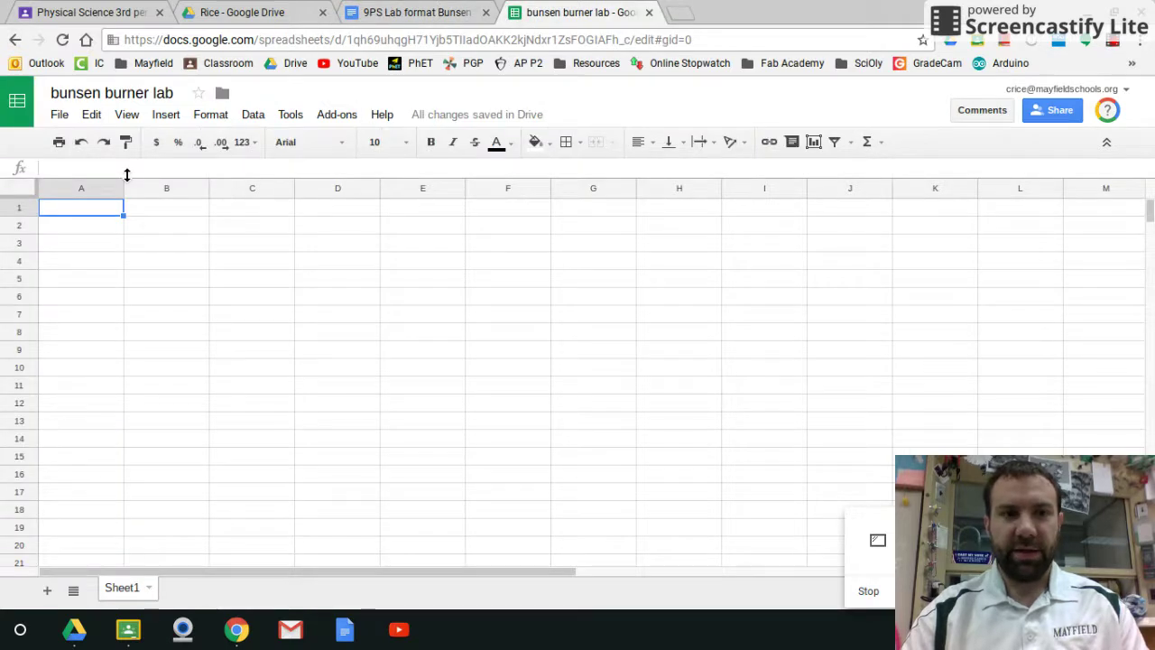
{"action": "key", "text": "ctrl+v"}
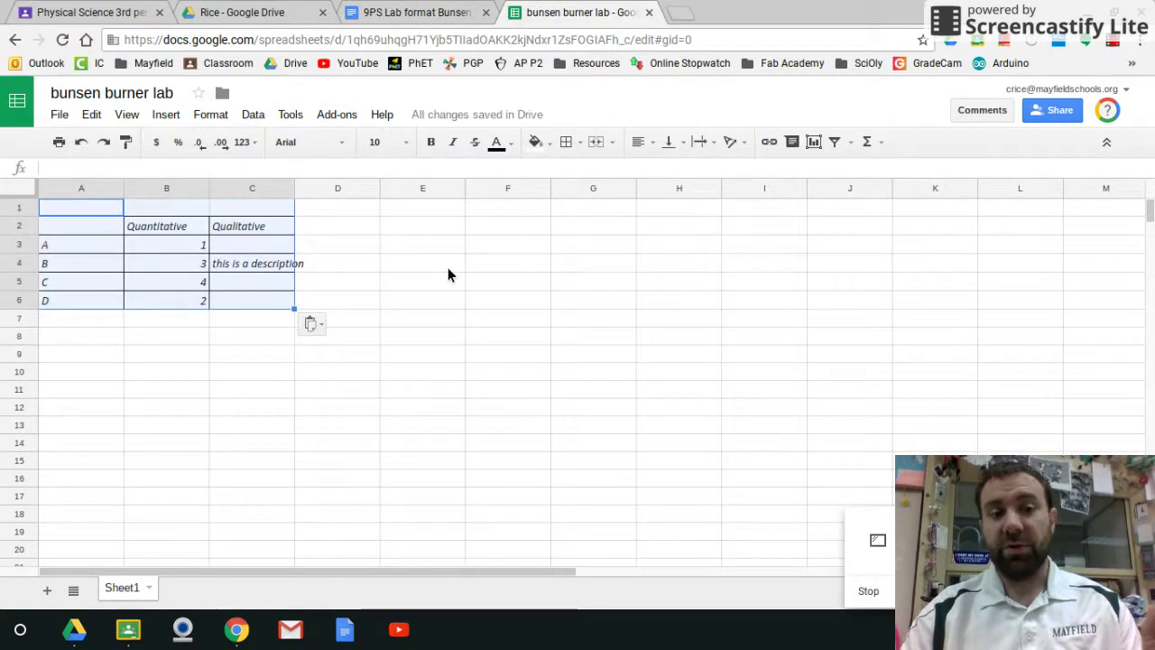
{"action": "left_click", "coordinate": [448, 267]}
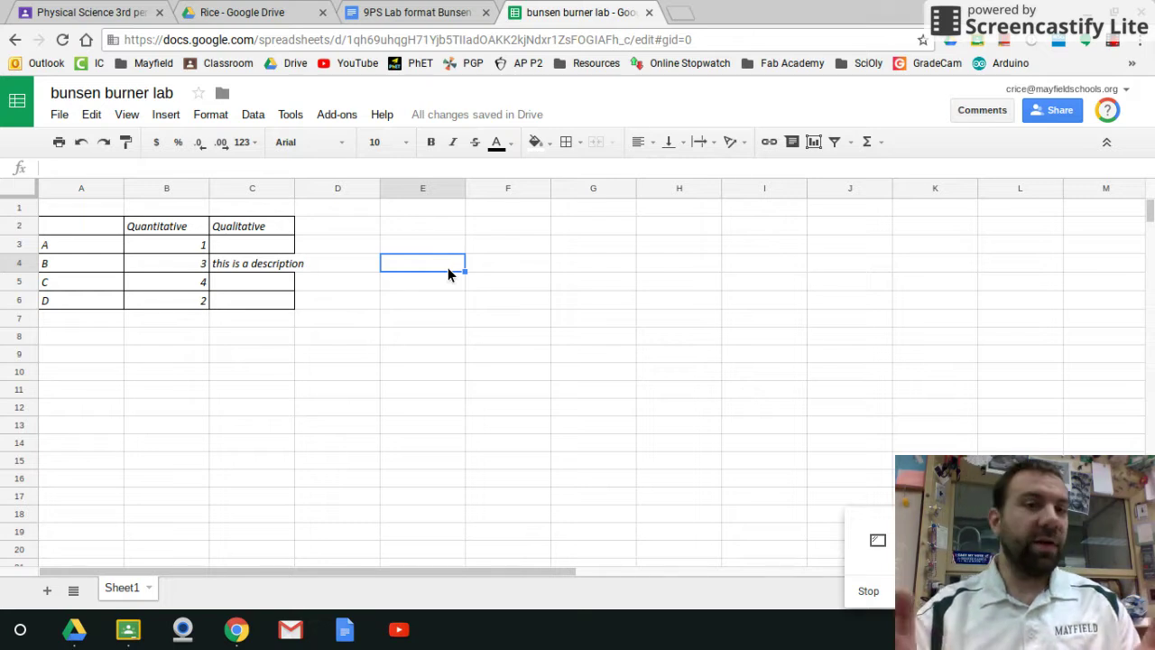
Step: Enter the header "Positions" in A2 and replace the Quantitative header in B2 with "Section Heat Ranking"
{"action": "left_click", "coordinate": [72, 225]}
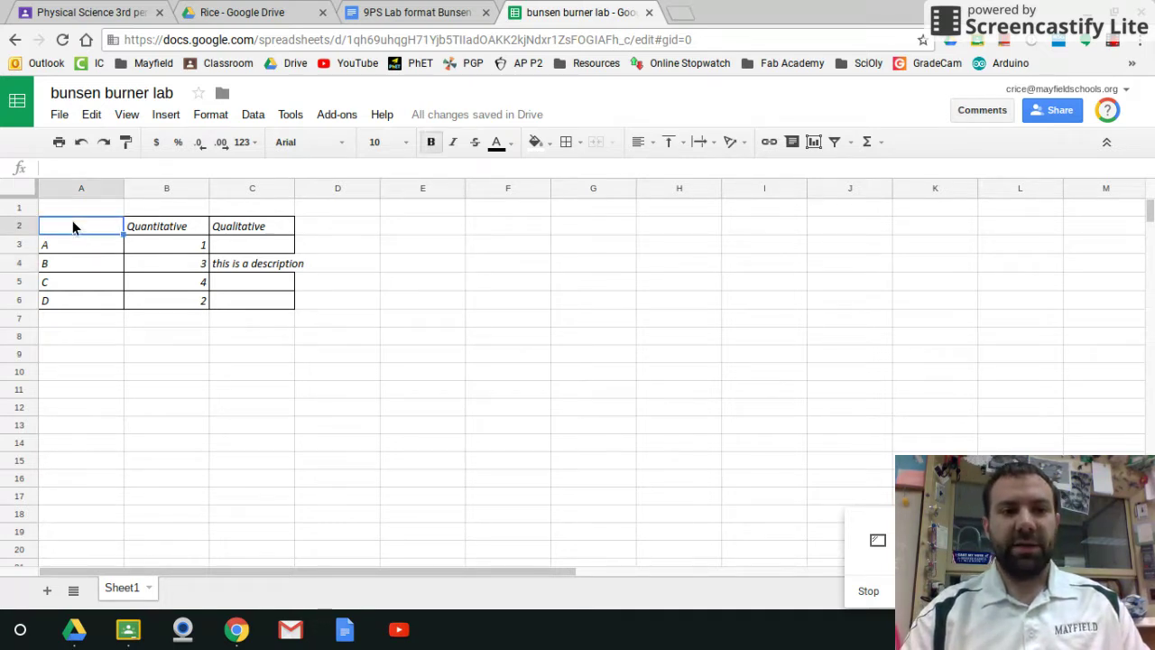
{"action": "type", "text": "Positions"}
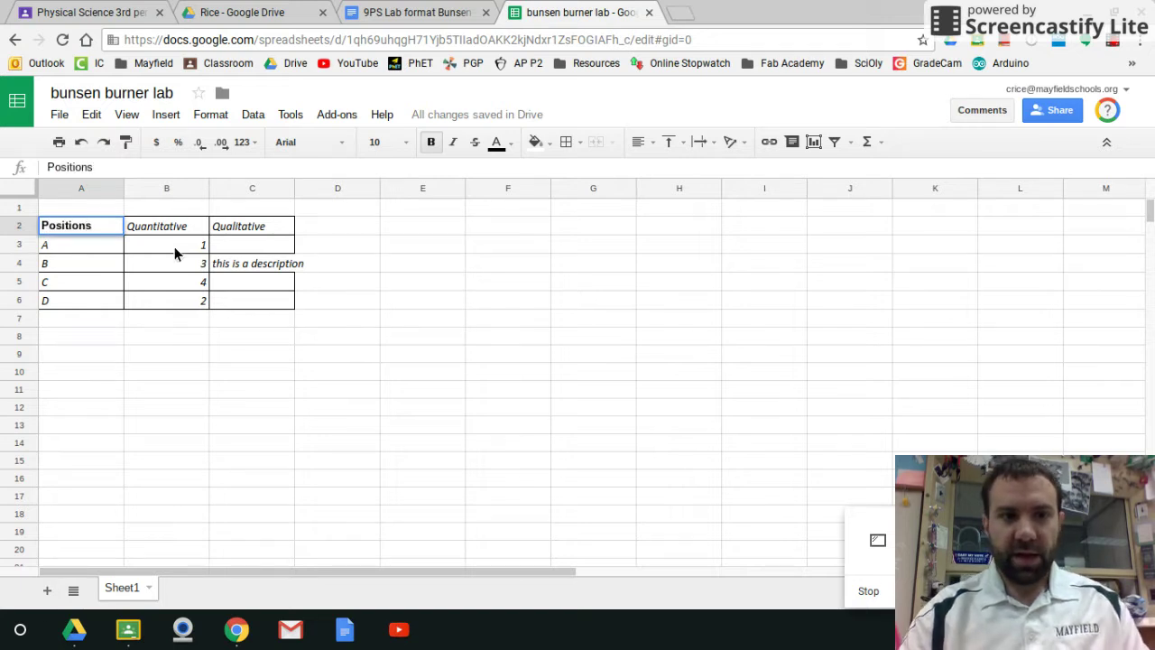
{"action": "left_click", "coordinate": [183, 226]}
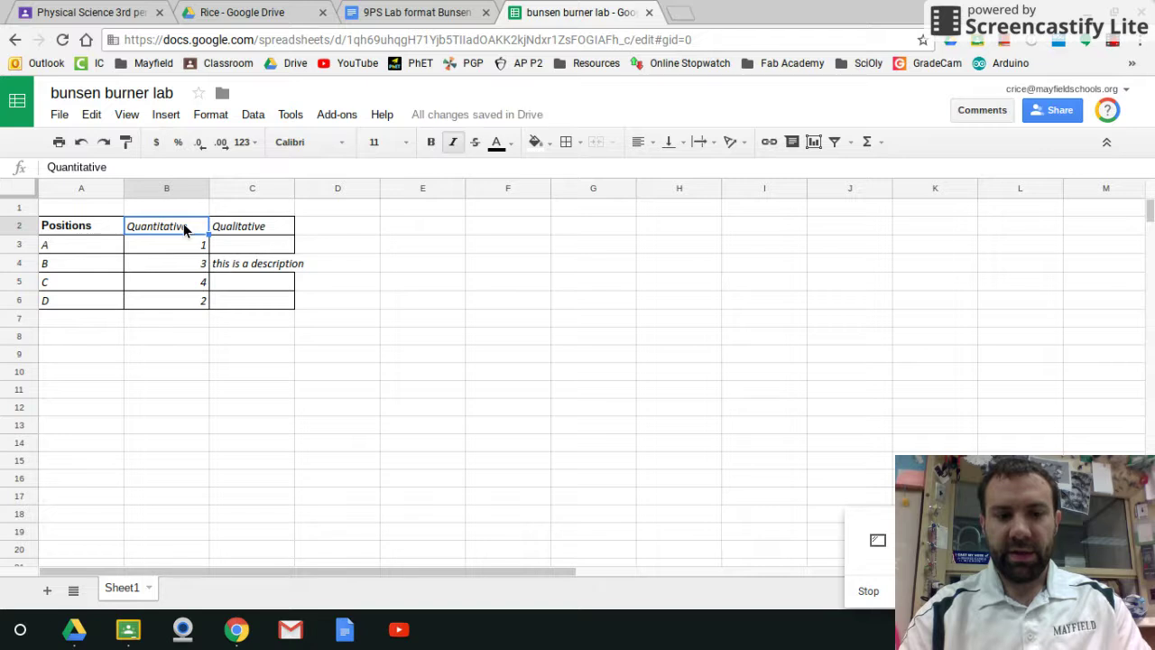
{"action": "type", "text": "Section HEat Ranking"}
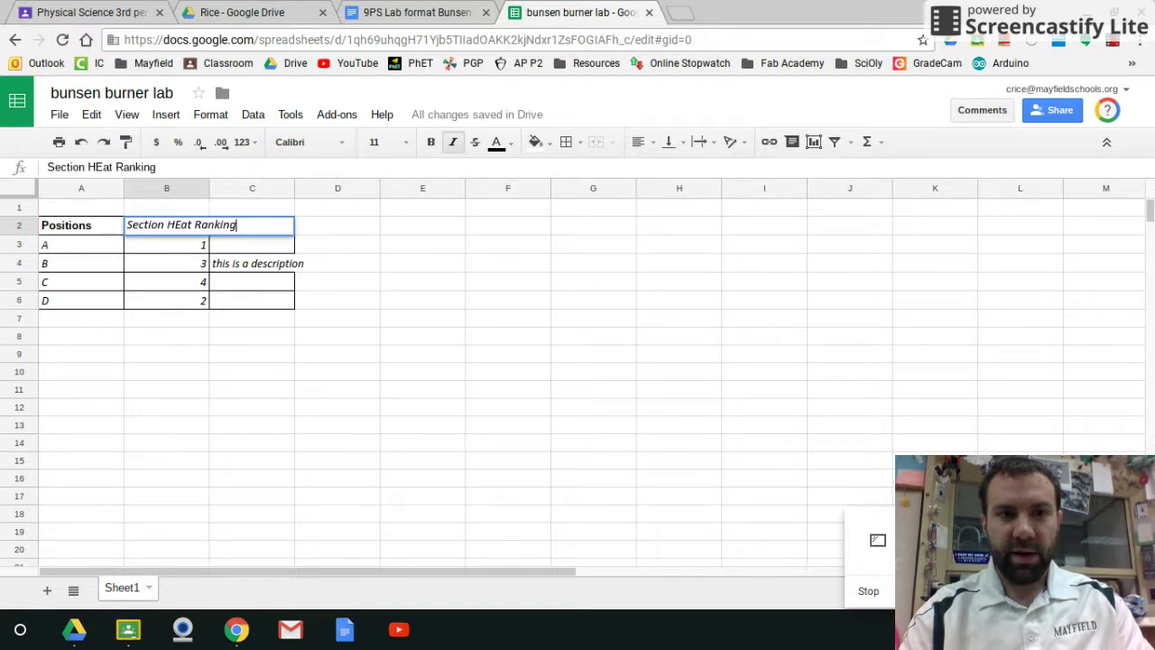
{"action": "key", "text": "BackSpace"}
{"action": "key", "text": "BackSpace"}
{"action": "key", "text": "BackSpace"}
{"action": "key", "text": "BackSpace"}
{"action": "key", "text": "BackSpace"}
{"action": "key", "text": "BackSpace"}
{"action": "key", "text": "BackSpace"}
{"action": "key", "text": "BackSpace"}
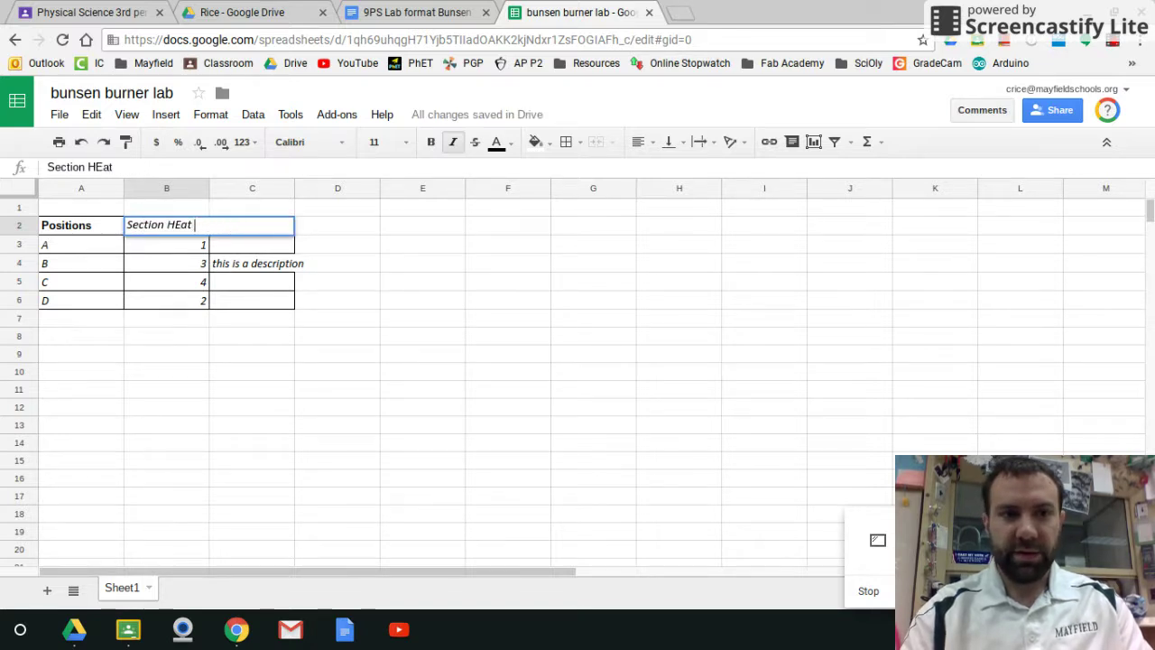
{"action": "type", "text": "eat Ranking"}
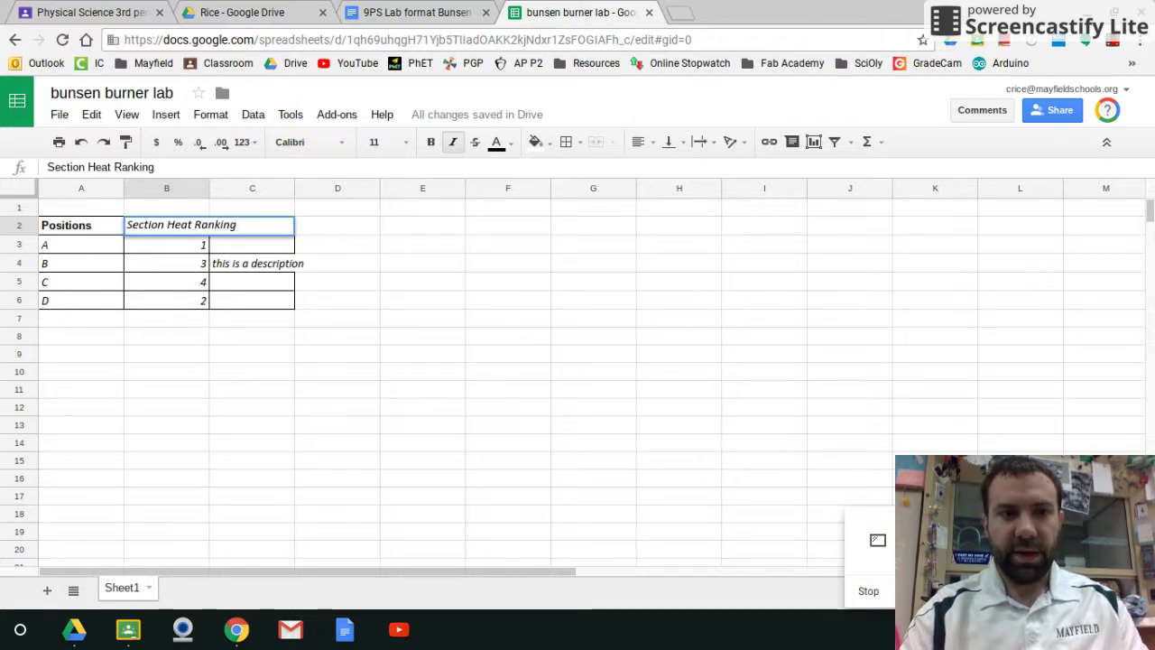
{"action": "key", "text": "Return"}
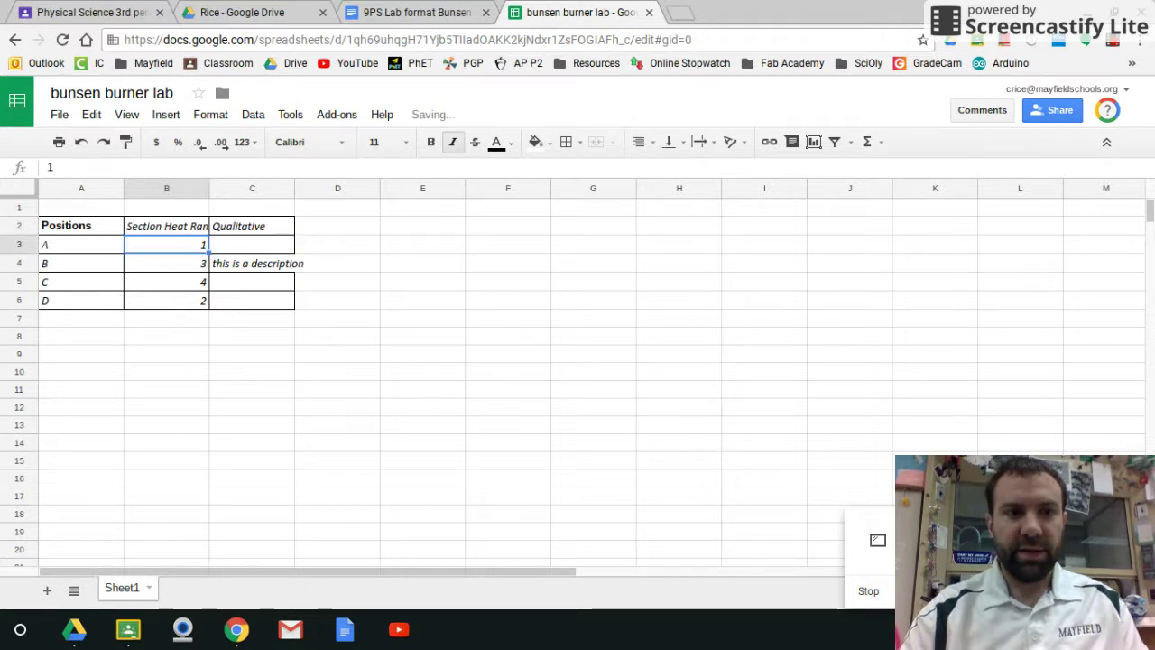
Step: Widen columns B and C so the Section Heat Ranking header and the description text fit inside their cells
{"action": "left_click_drag", "start_coordinate": [207, 186], "coordinate": [272, 186]}
{"action": "double_click", "coordinate": [207, 186]}
{"action": "left_click", "coordinate": [400, 206]}
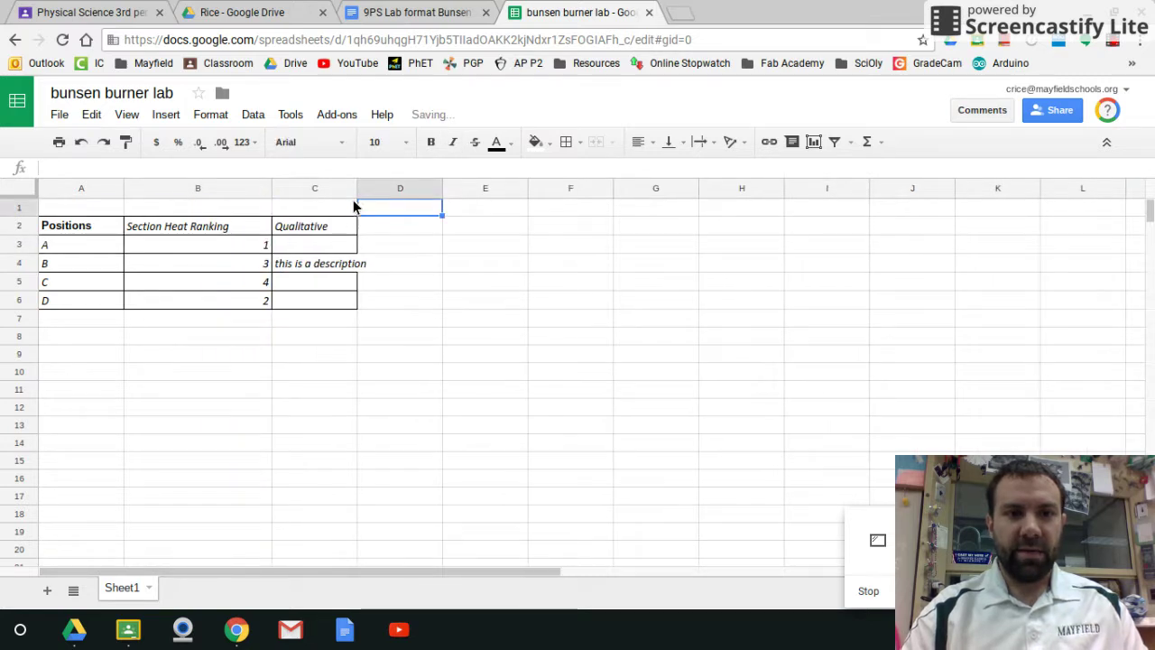
{"action": "left_click_drag", "start_coordinate": [354, 190], "coordinate": [386, 187]}
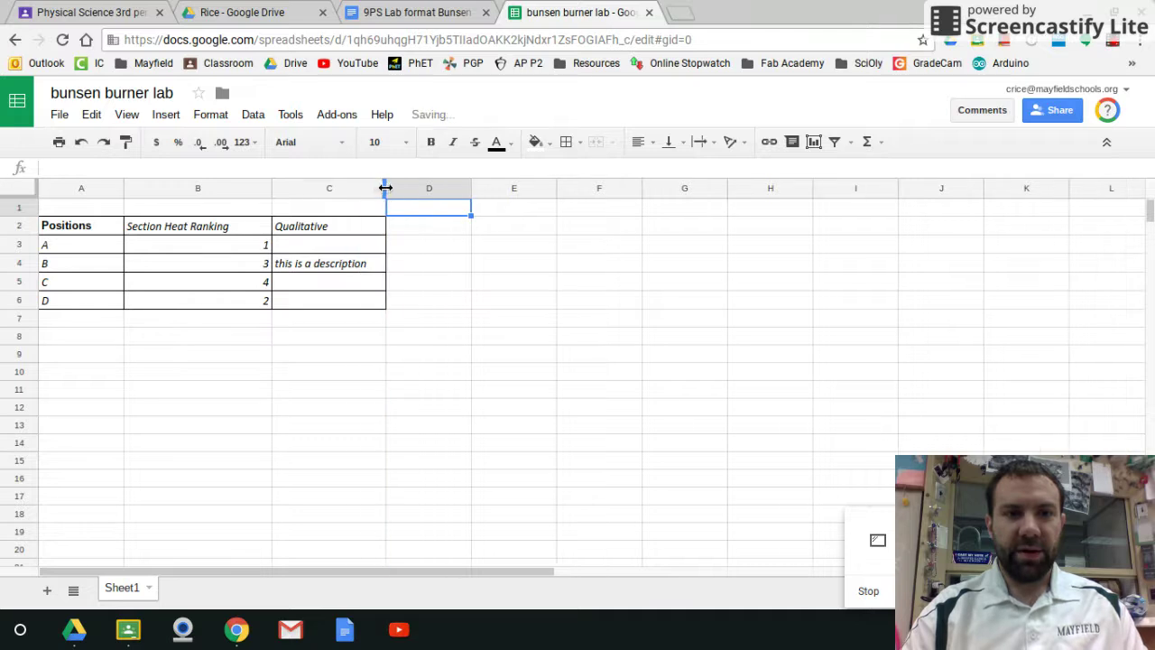
{"action": "left_click", "coordinate": [306, 341]}
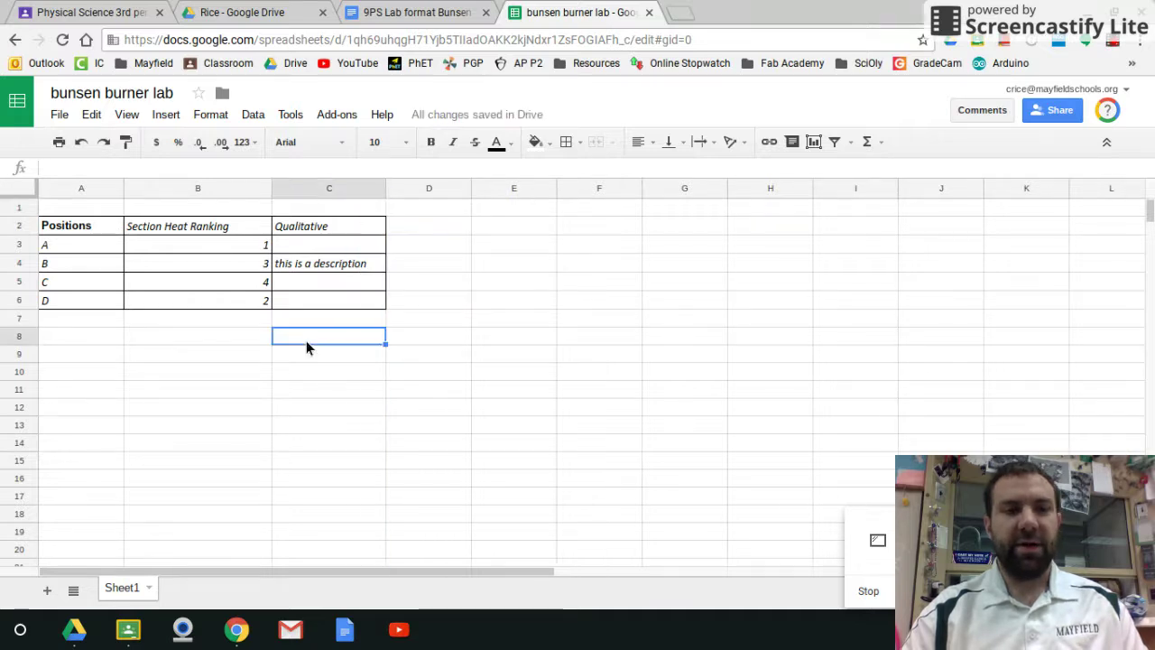
Step: Insert a chart from the Positions and Section Heat Ranking data in A2:B6
{"action": "left_click_drag", "start_coordinate": [80, 225], "coordinate": [195, 301]}
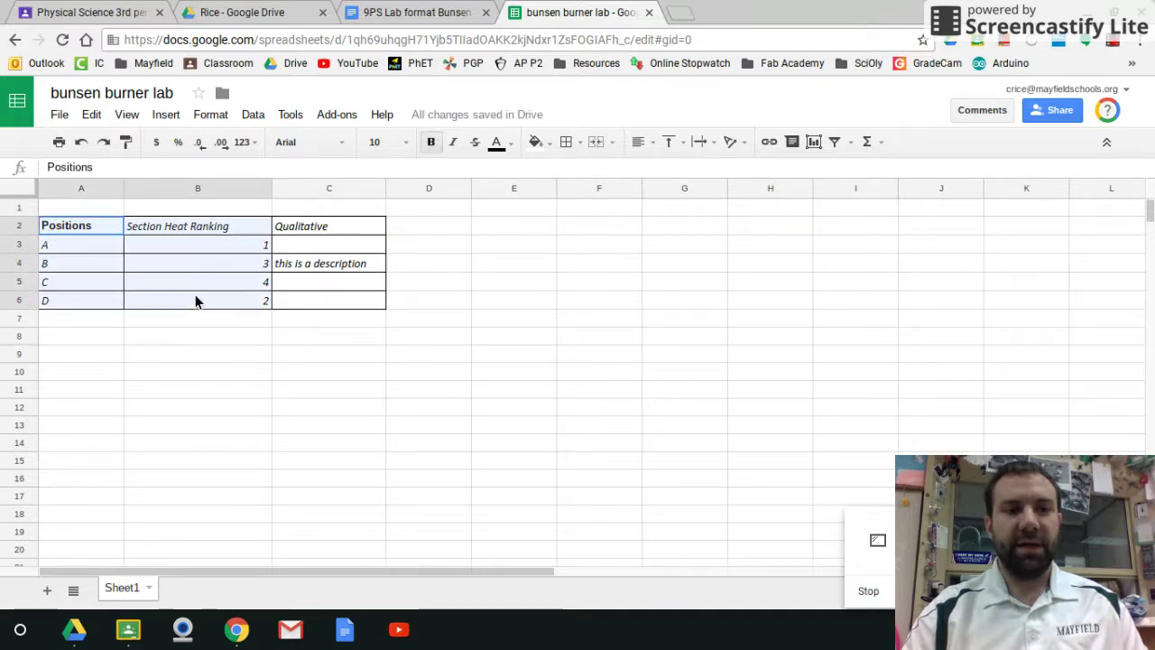
{"action": "left_click", "coordinate": [163, 115]}
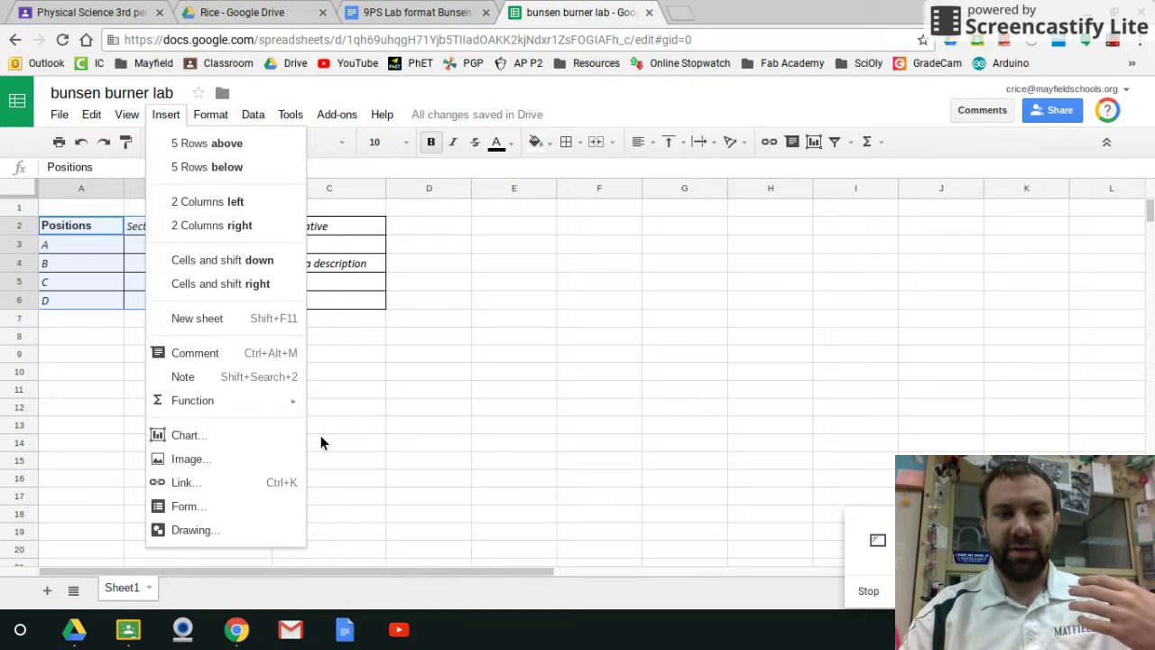
{"action": "left_click", "coordinate": [201, 439]}
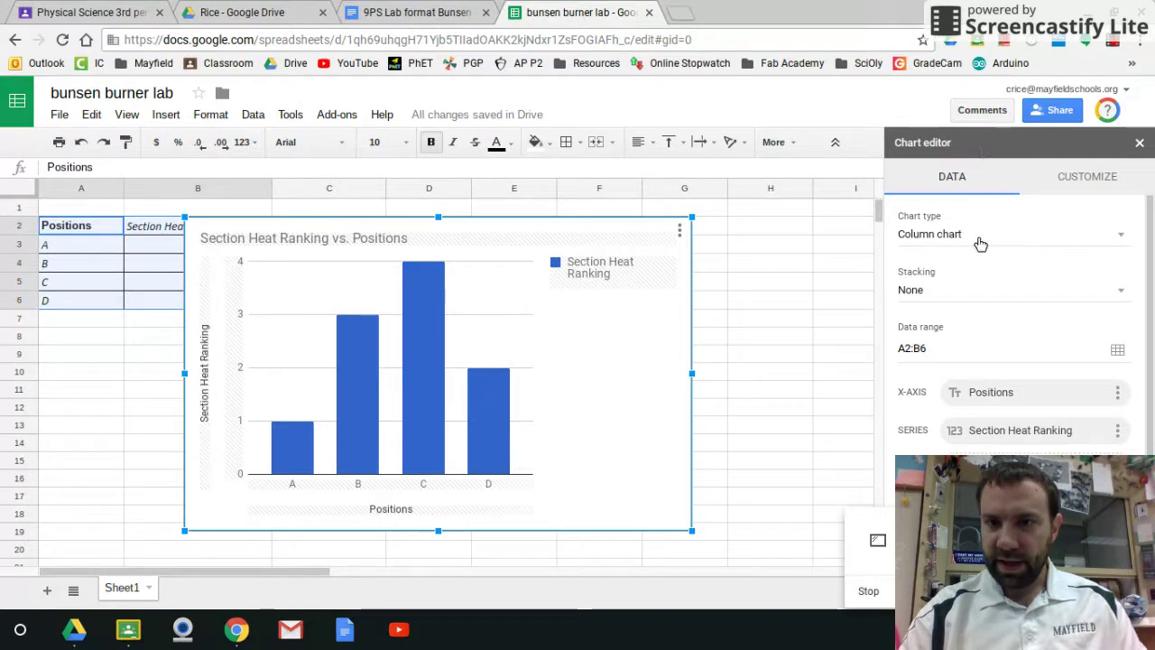
{"action": "scroll", "coordinate": [1153, 264], "scroll_direction": "down", "scroll_amount": 2}
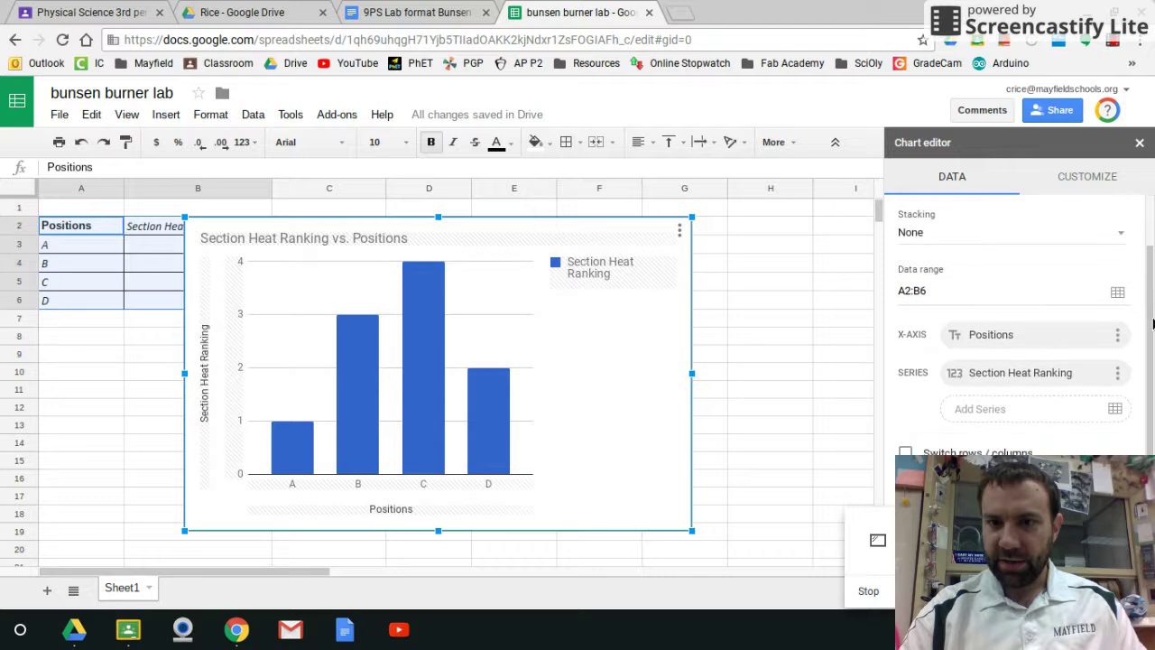
Step: Try to delete the Section Heat Ranking legend from the column chart
{"action": "scroll", "coordinate": [1151, 293], "scroll_direction": "up", "scroll_amount": 2}
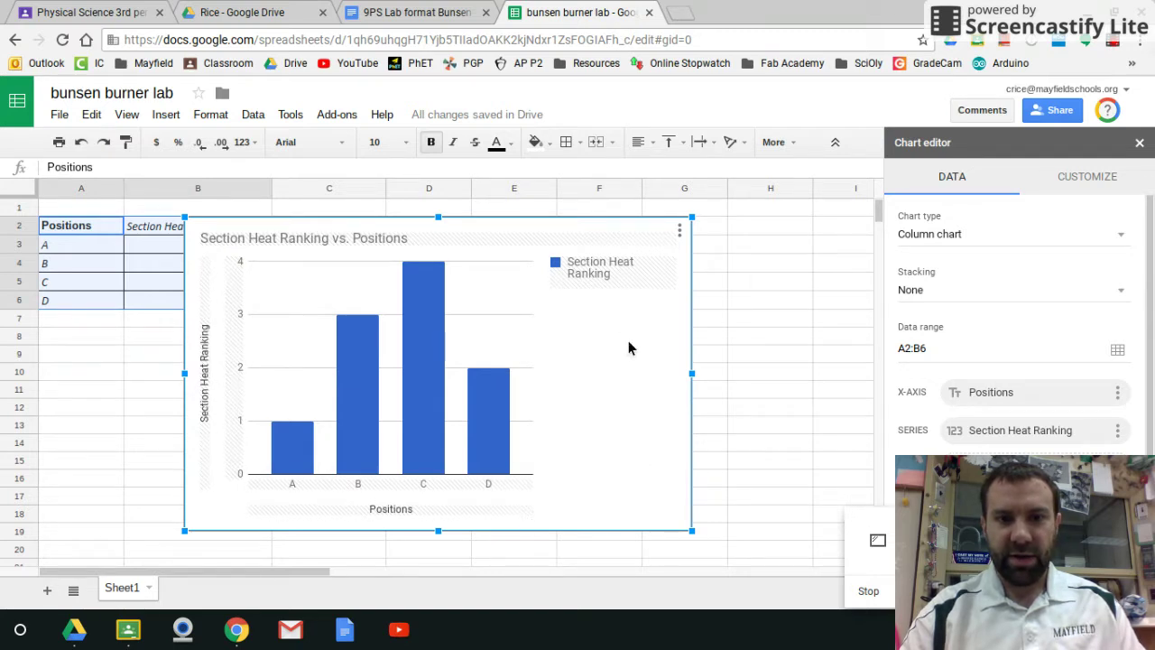
{"action": "left_click", "coordinate": [597, 269]}
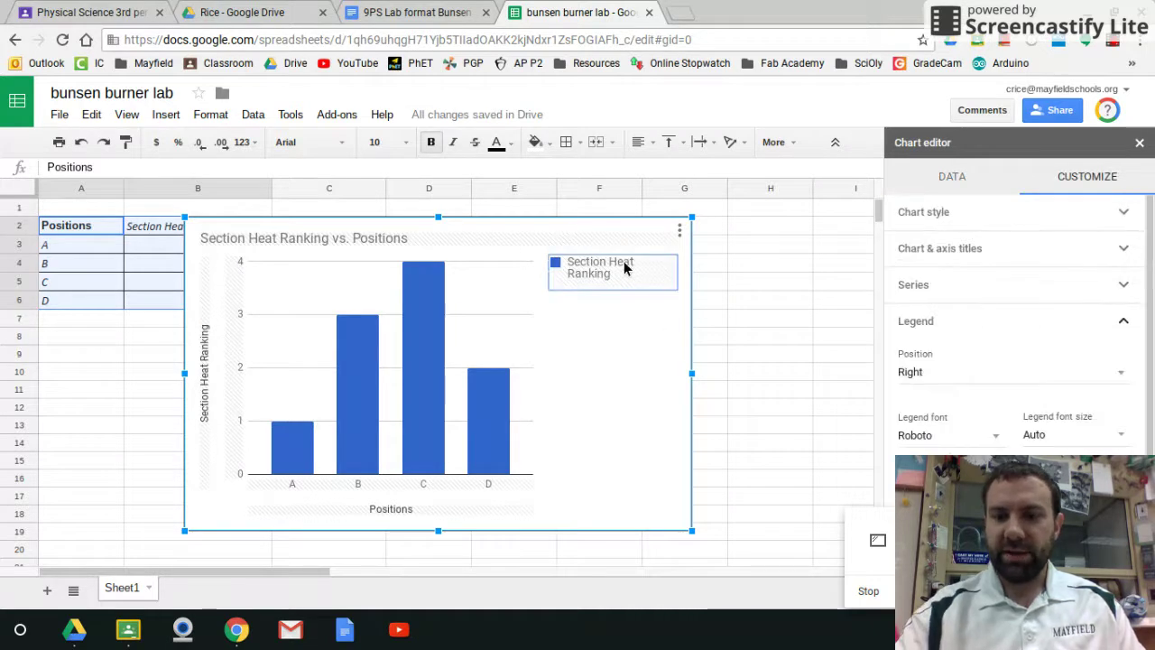
{"action": "key", "text": "Delete"}
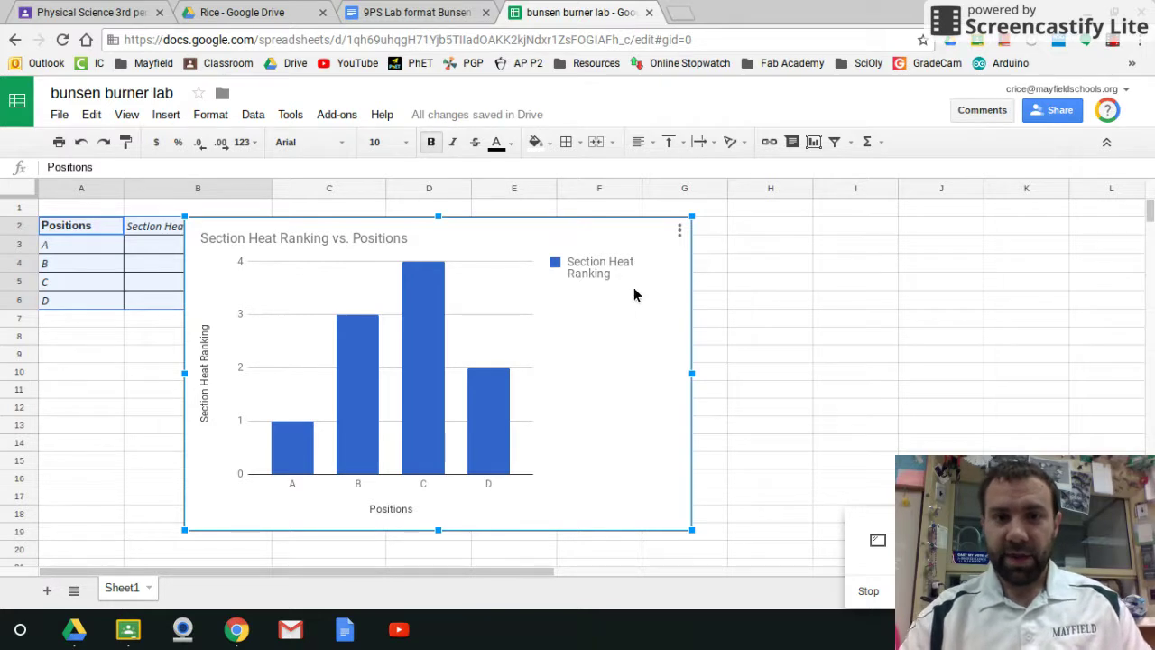
Step: Reopen the chart for editing and change its type to Line chart
{"action": "left_click", "coordinate": [680, 232]}
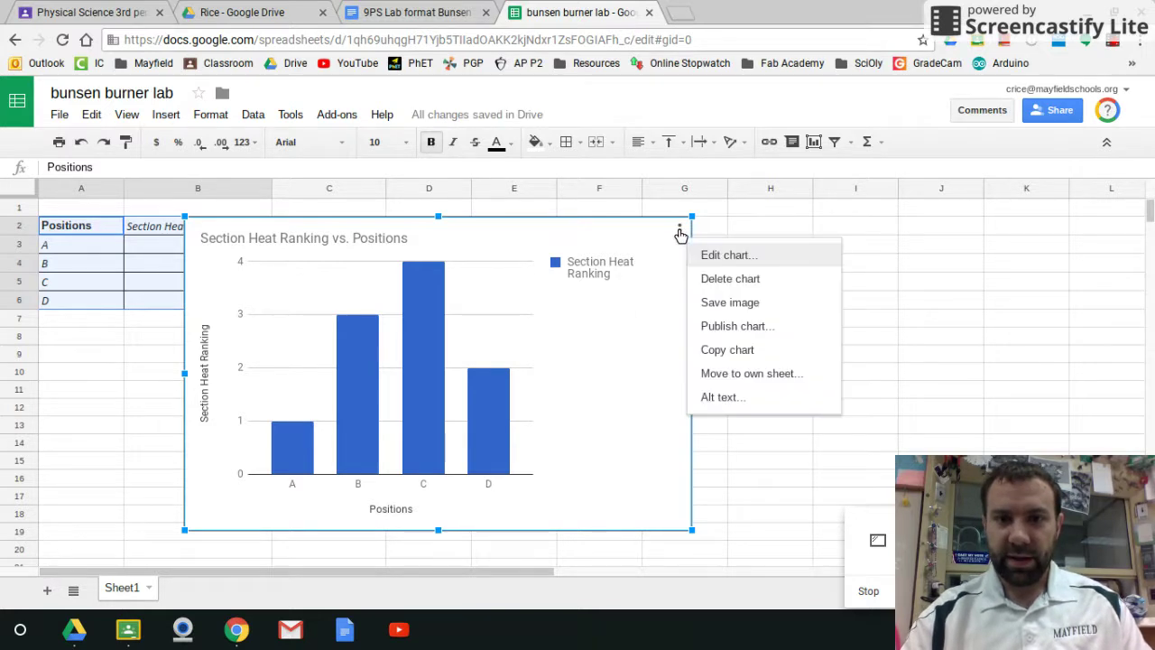
{"action": "left_click", "coordinate": [715, 256]}
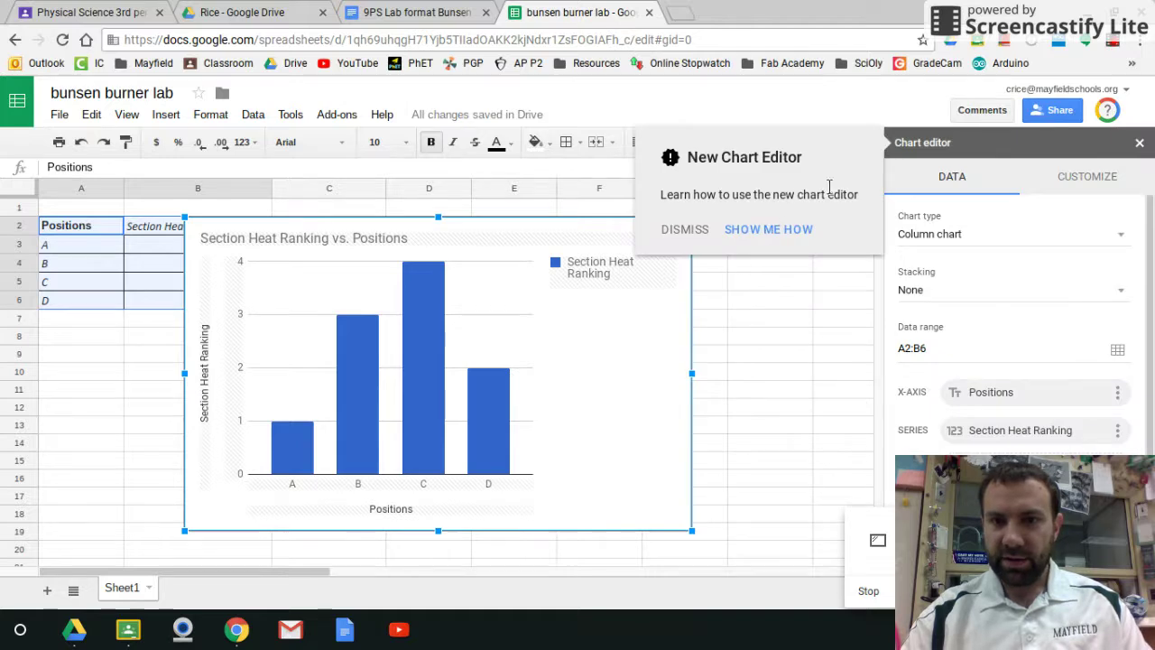
{"action": "left_click", "coordinate": [995, 138]}
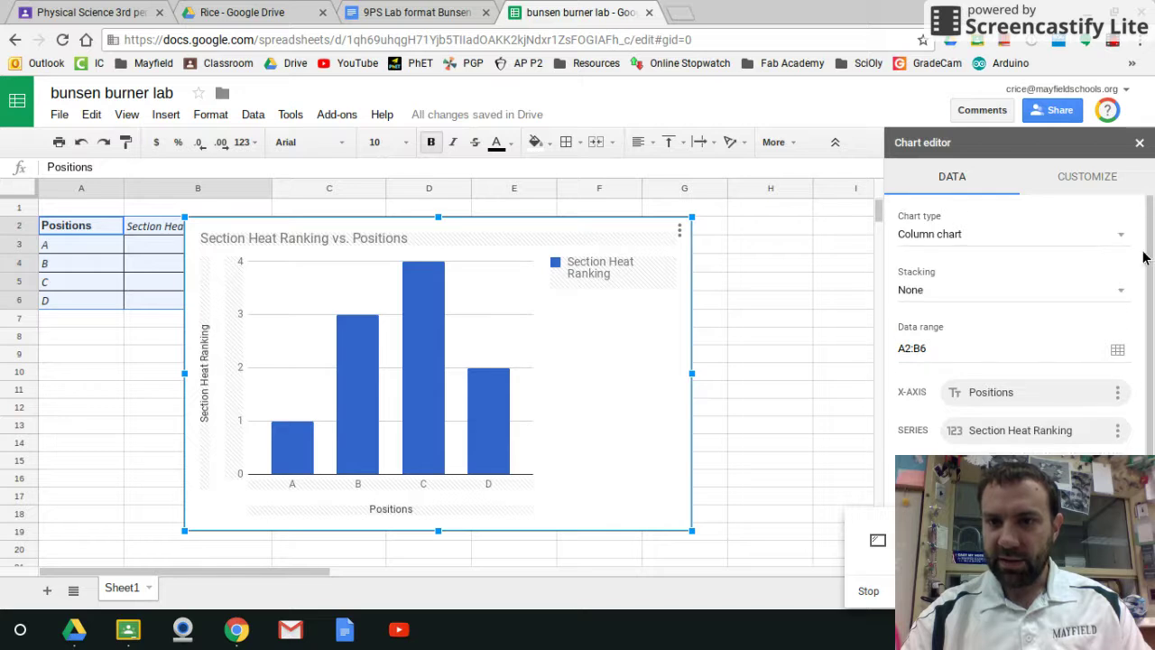
{"action": "left_click", "coordinate": [1117, 236]}
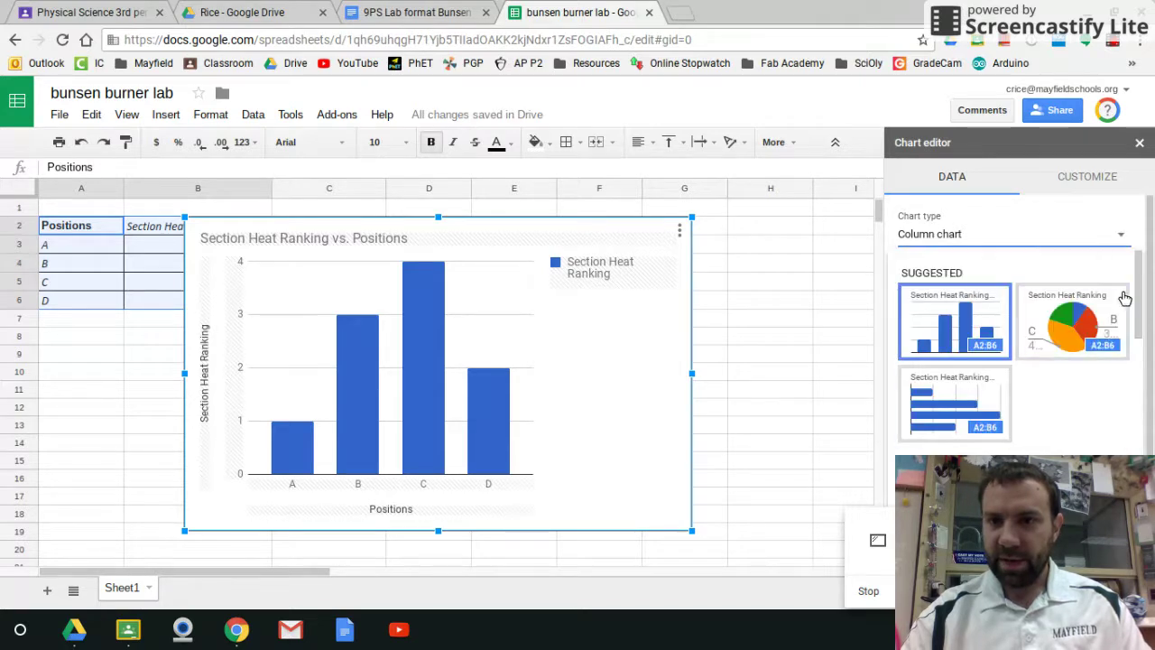
{"action": "scroll", "coordinate": [1137, 318], "scroll_direction": "down", "scroll_amount": 1}
{"action": "scroll", "coordinate": [1137, 318], "scroll_direction": "down", "scroll_amount": 3}
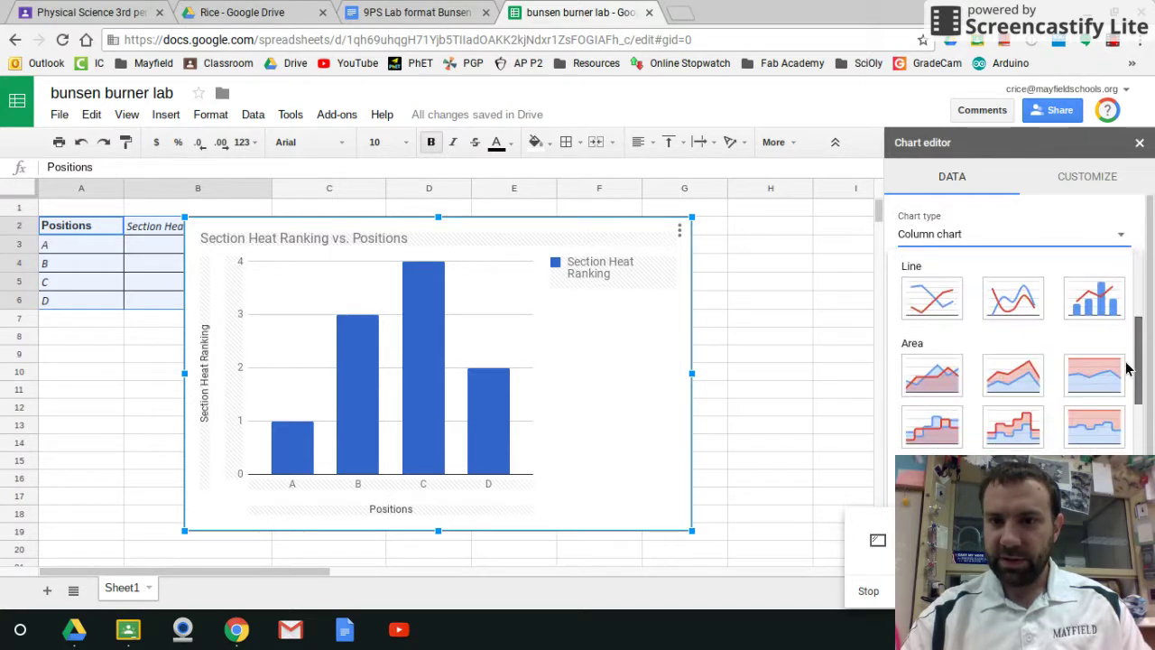
{"action": "scroll", "coordinate": [1133, 361], "scroll_direction": "up", "scroll_amount": 1}
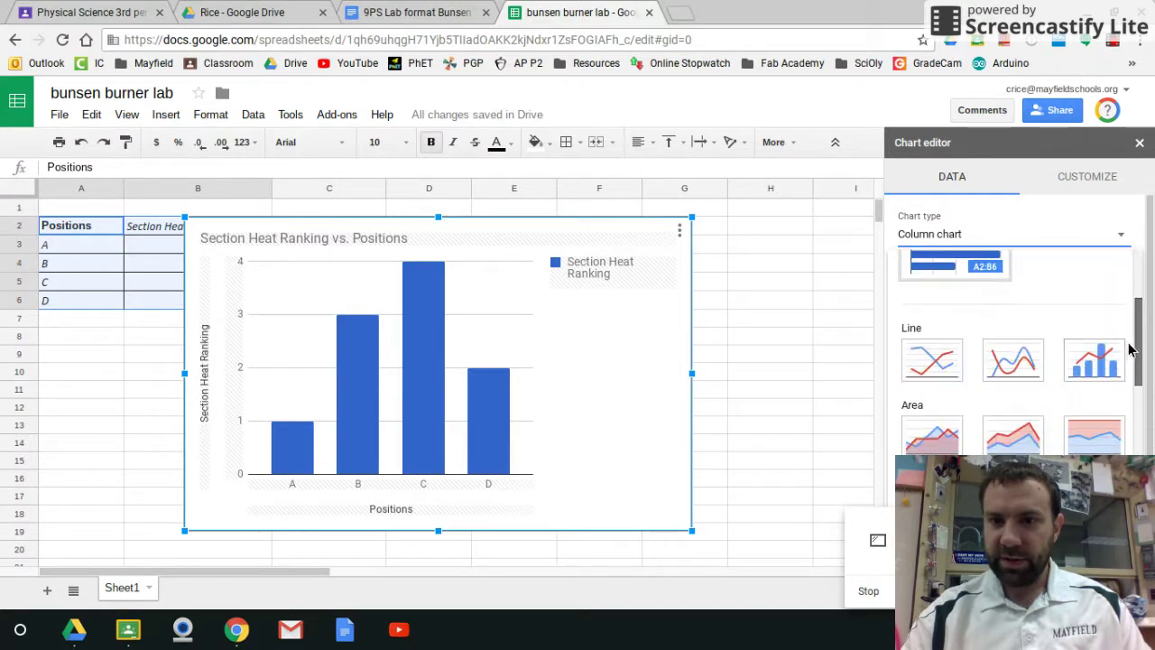
{"action": "left_click", "coordinate": [955, 359]}
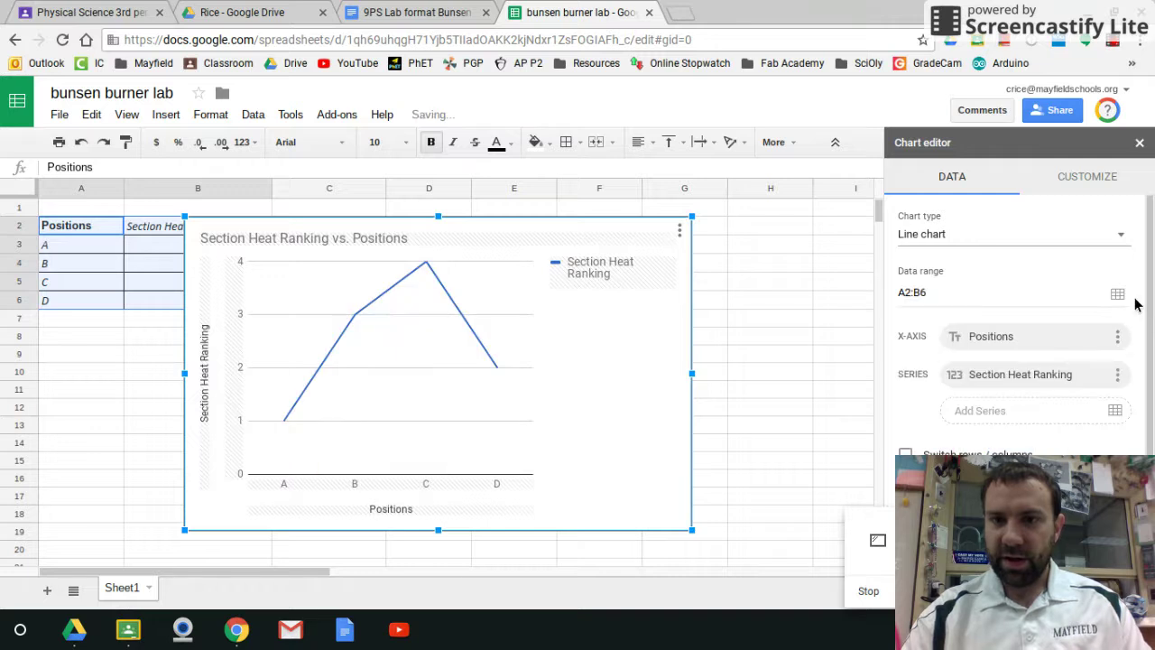
Step: Change the chart type to Scatter chart
{"action": "left_click", "coordinate": [1119, 234]}
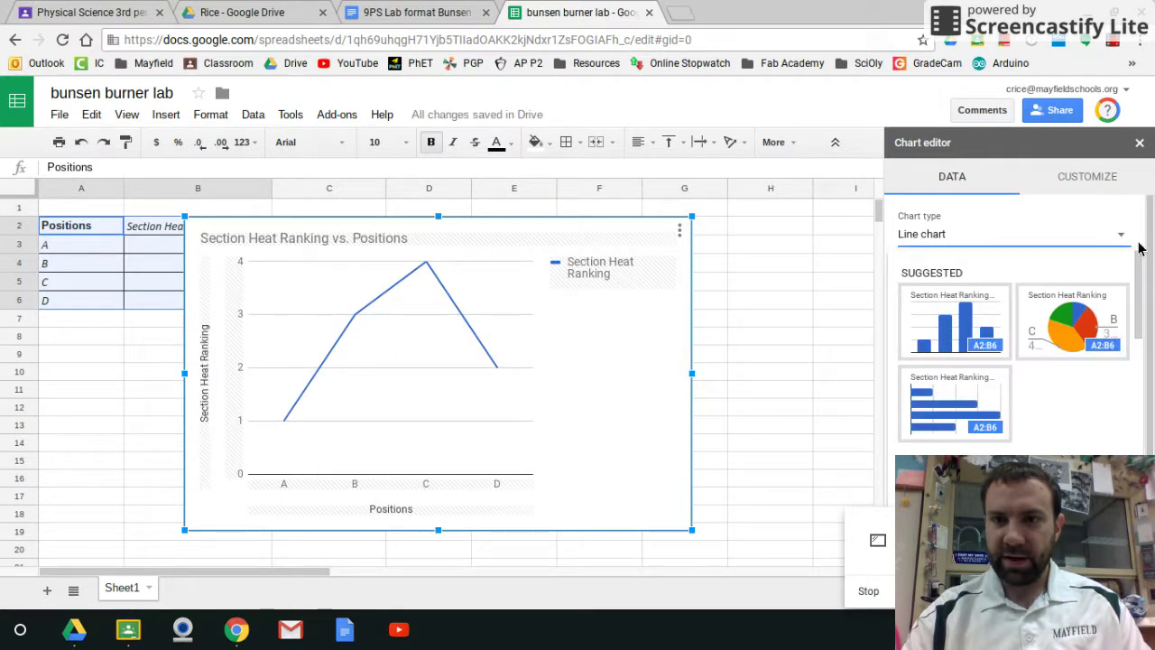
{"action": "left_click_drag", "start_coordinate": [1143, 287], "coordinate": [1137, 451]}
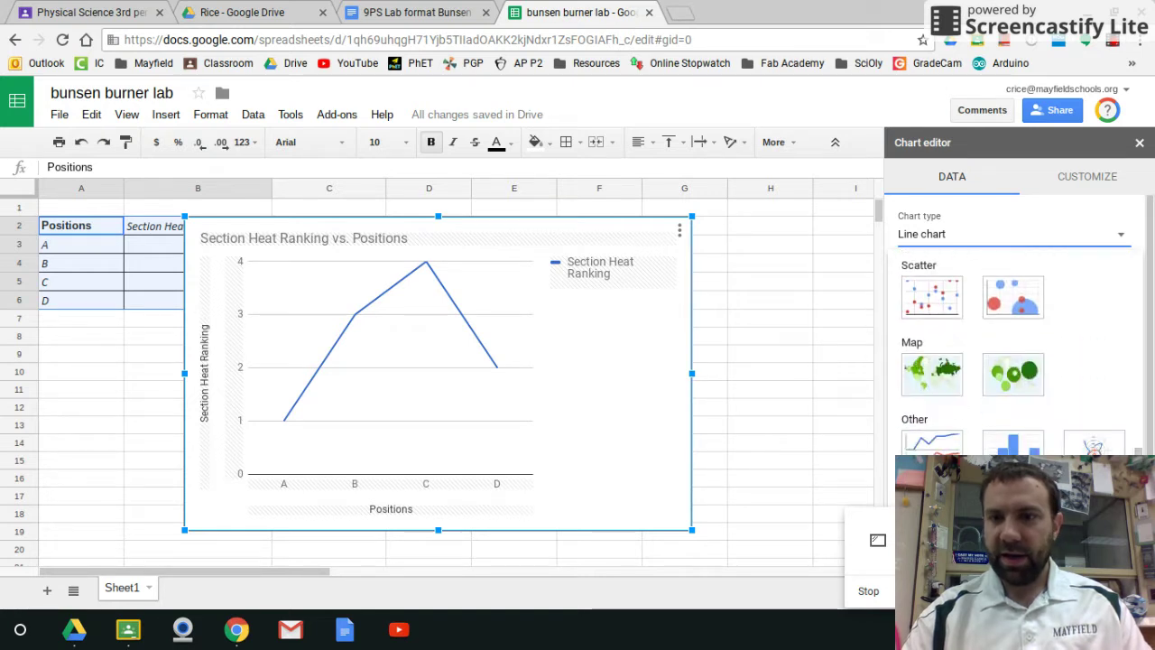
{"action": "left_click", "coordinate": [948, 300]}
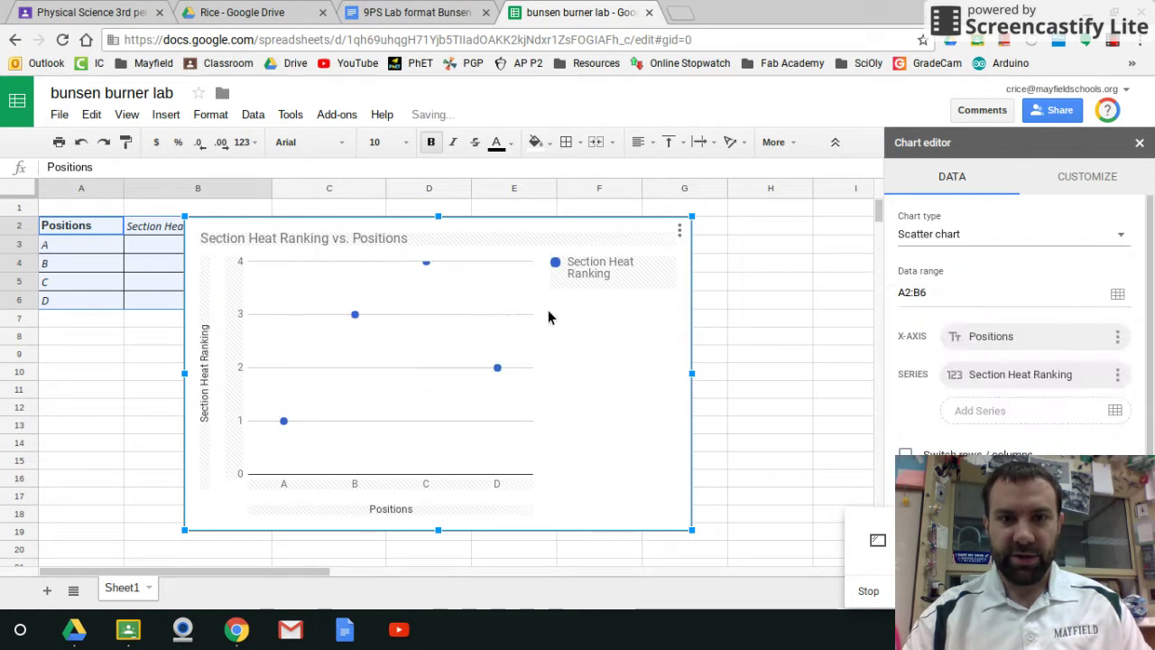
Step: Widen the chart to extend into column I and set its type to Column chart
{"action": "left_click_drag", "start_coordinate": [687, 372], "coordinate": [821, 375]}
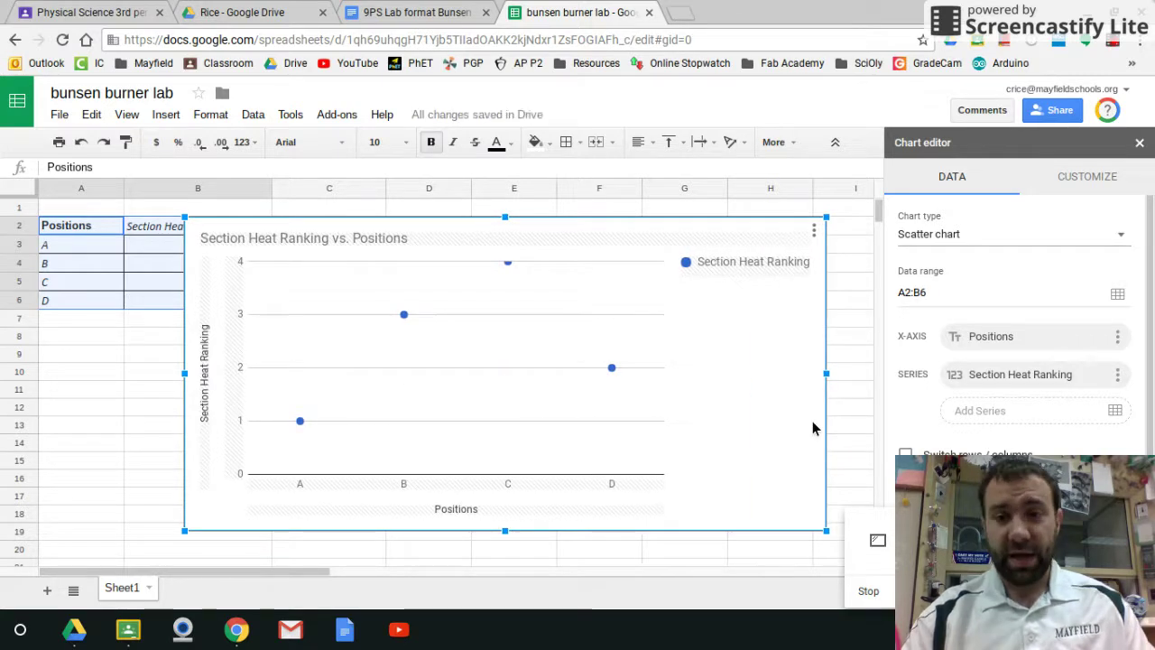
{"action": "left_click", "coordinate": [1116, 236]}
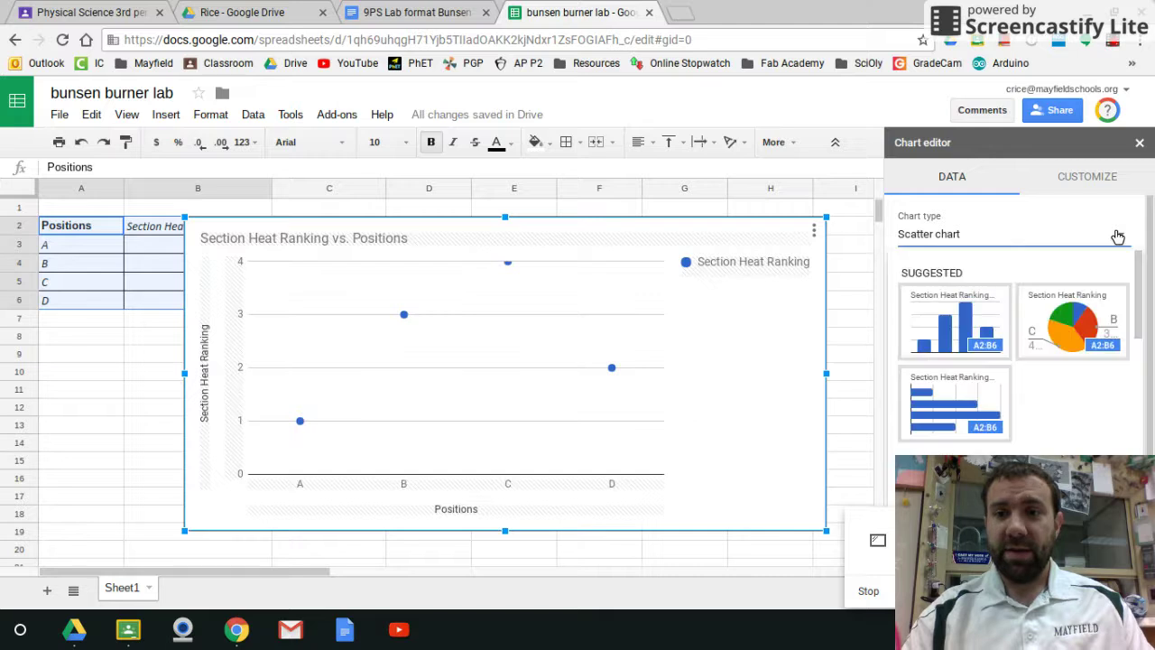
{"action": "left_click", "coordinate": [966, 311]}
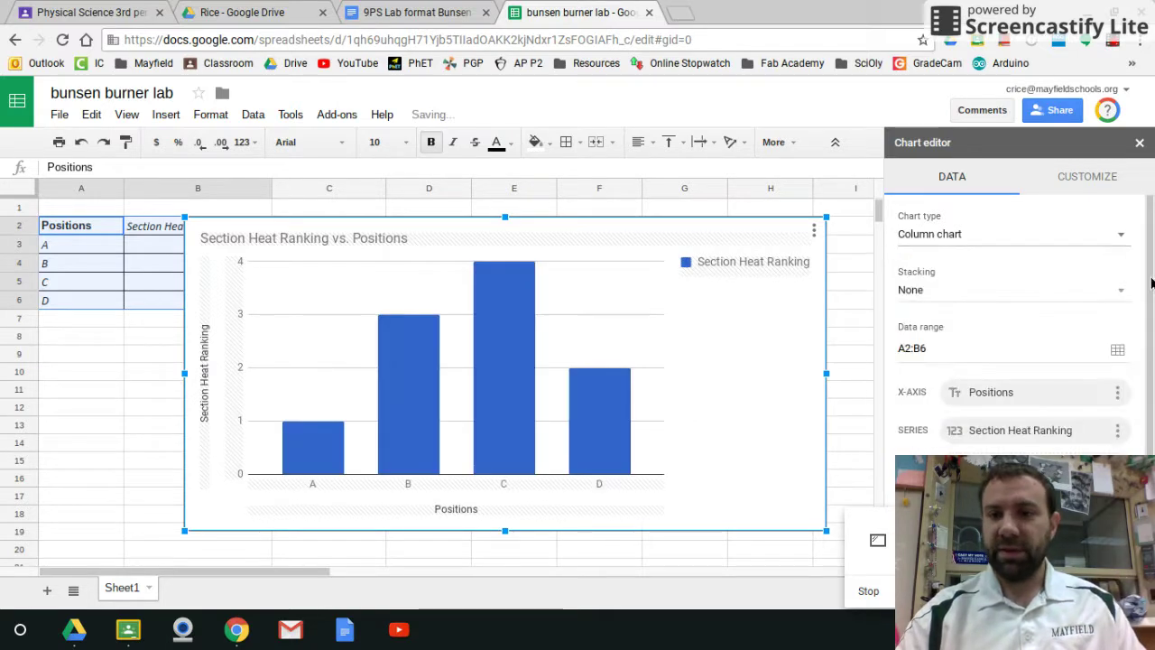
Step: Try switching the chart's rows and columns, undoing the switch each time
{"action": "scroll", "coordinate": [1153, 284], "scroll_direction": "down", "scroll_amount": 1}
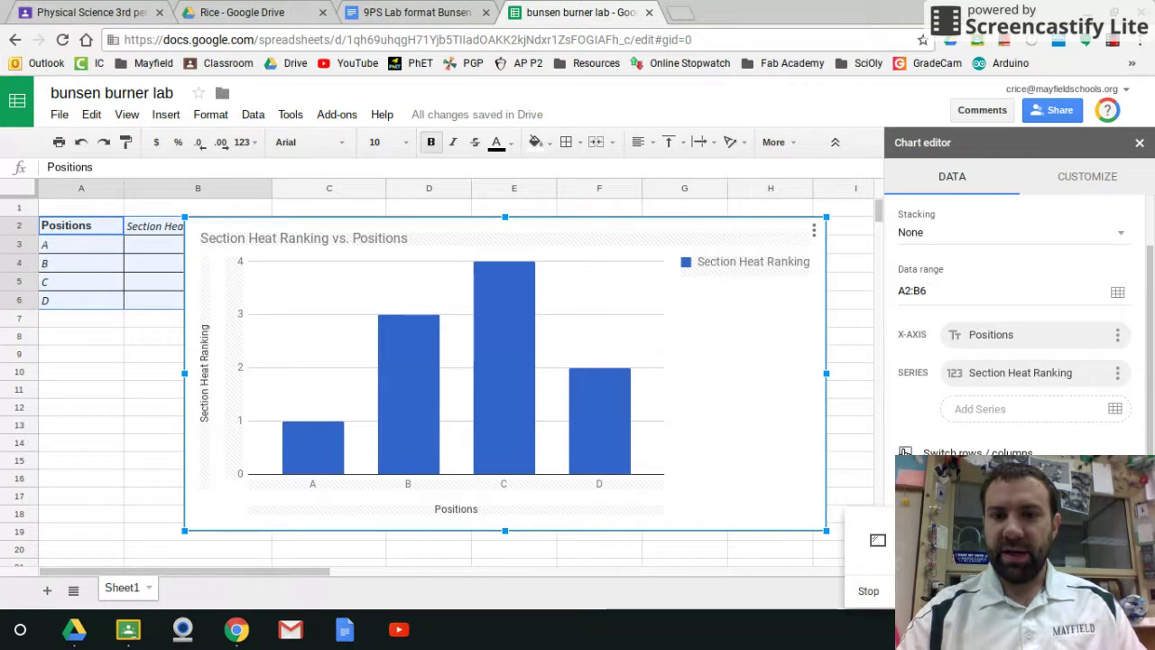
{"action": "left_click", "coordinate": [905, 452]}
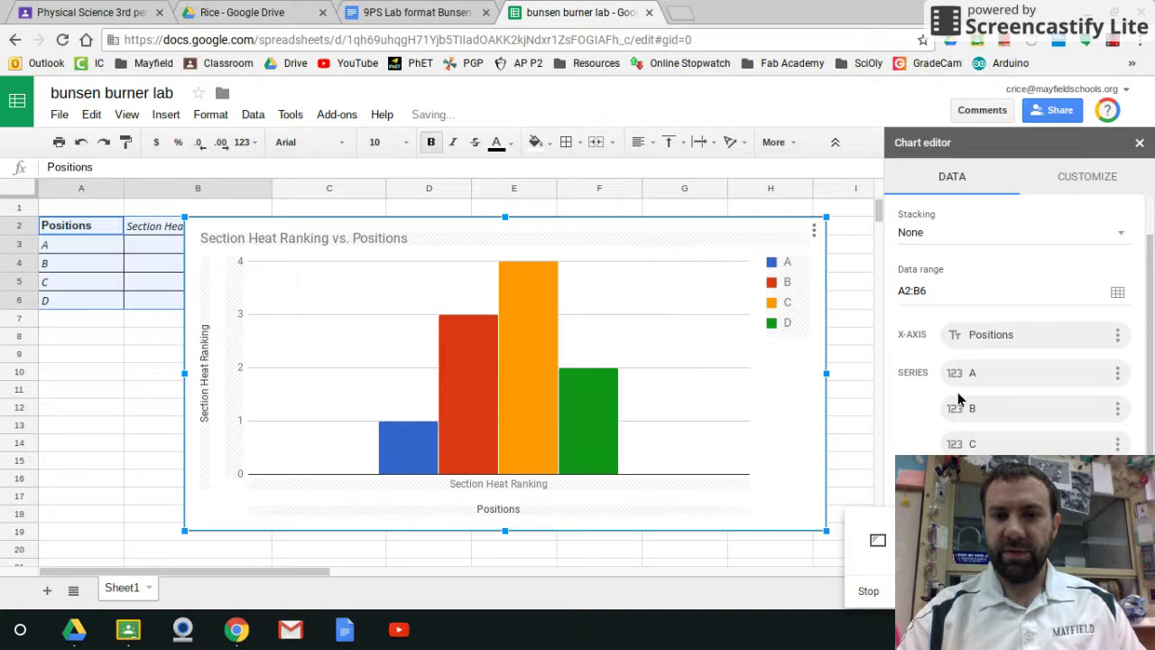
{"action": "key", "text": "ctrl+z"}
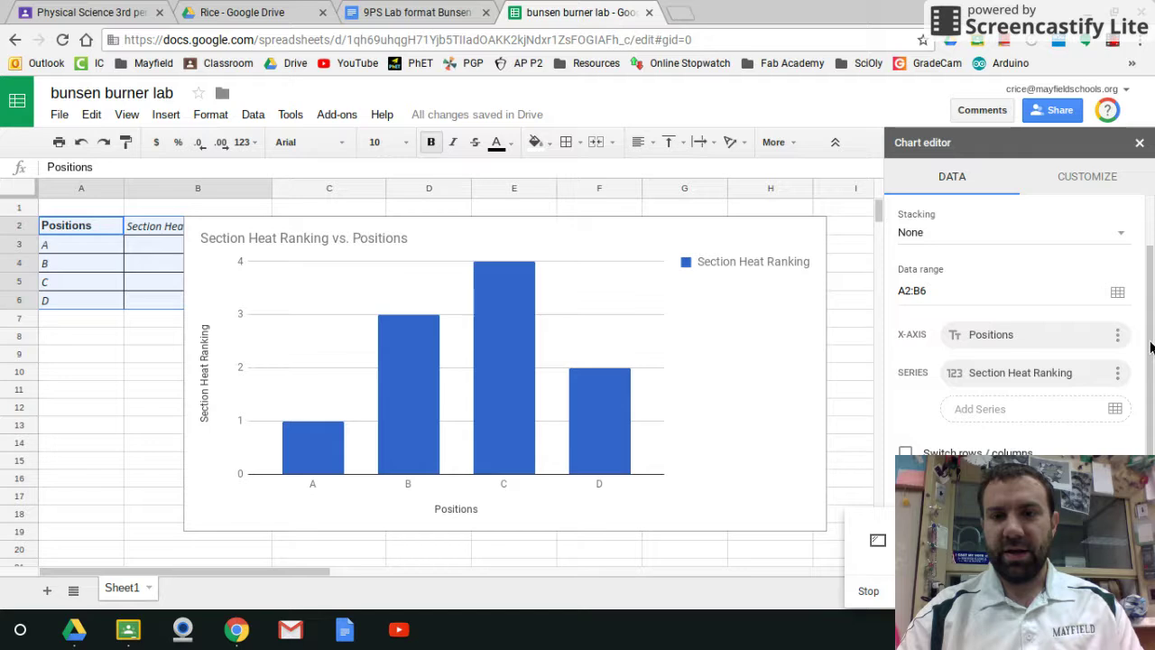
{"action": "left_click", "coordinate": [905, 453]}
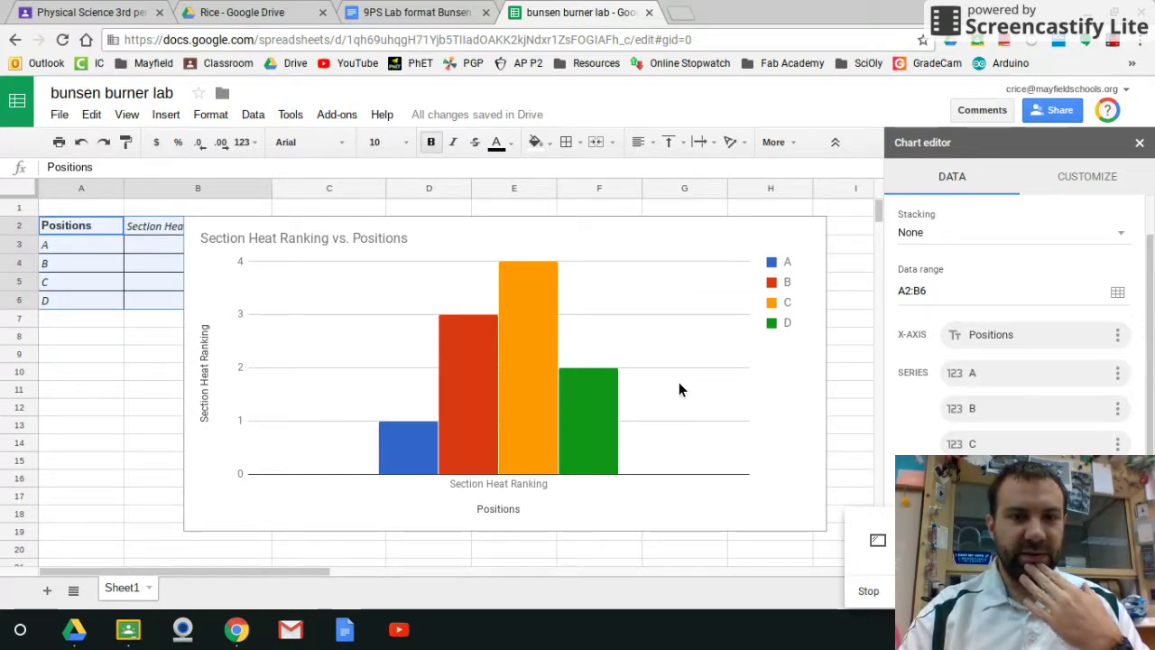
{"action": "key", "text": "ctrl+z"}
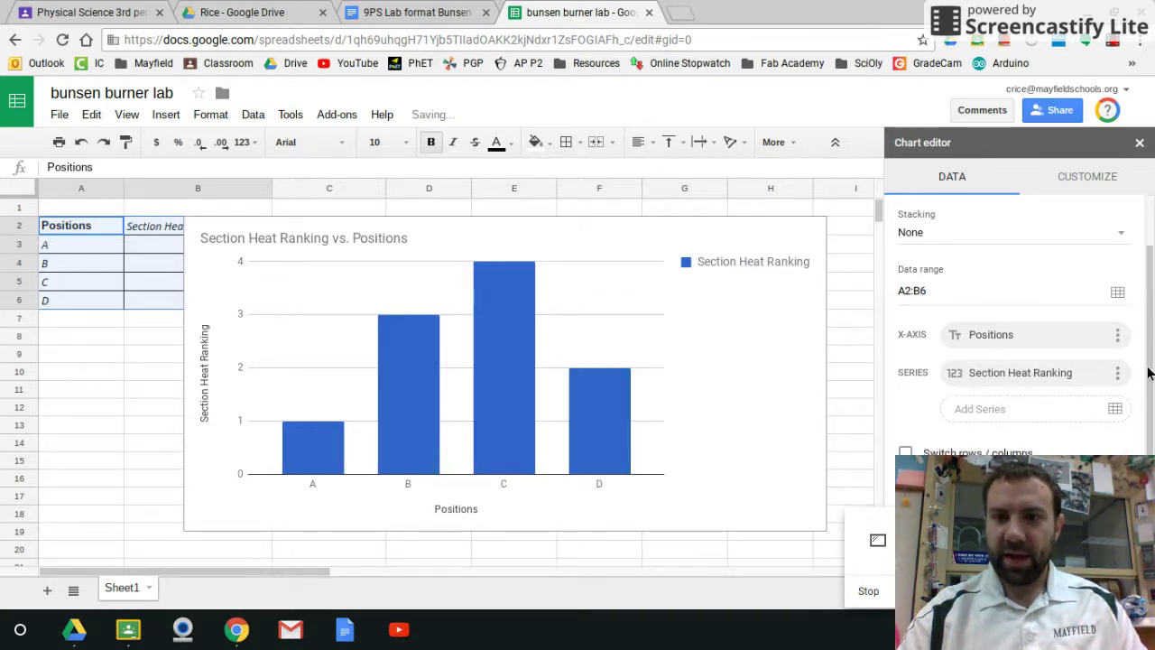
{"action": "left_click_drag", "start_coordinate": [1149, 373], "coordinate": [1153, 183]}
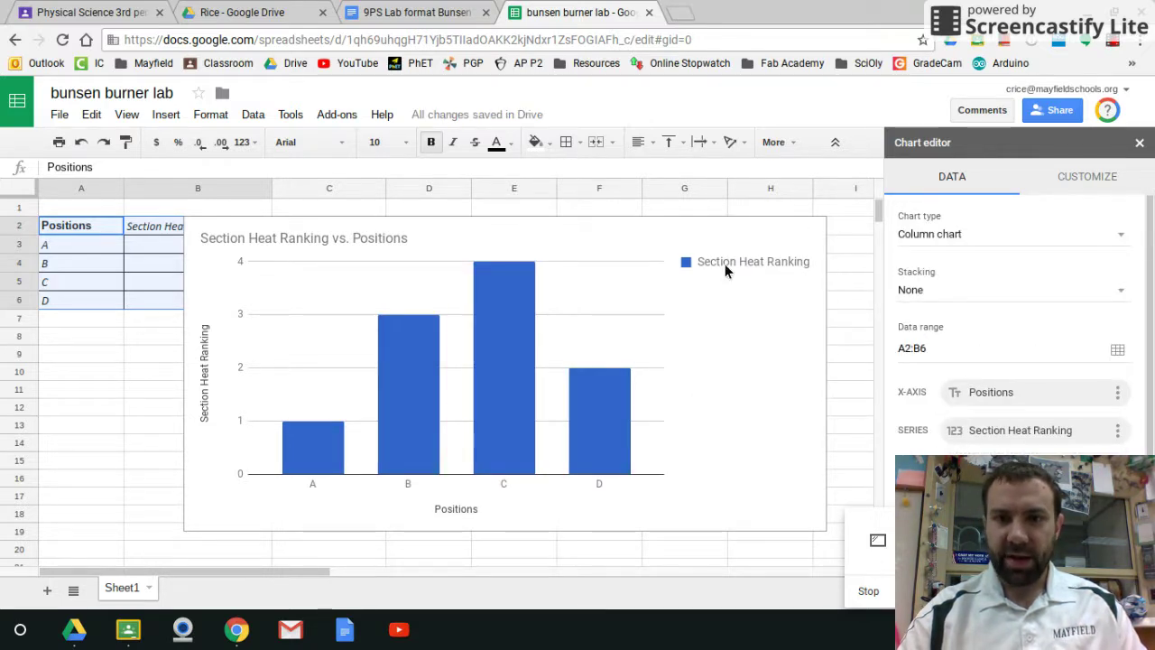
Step: Close the chart editor and deselect the chart
{"action": "left_click", "coordinate": [775, 379]}
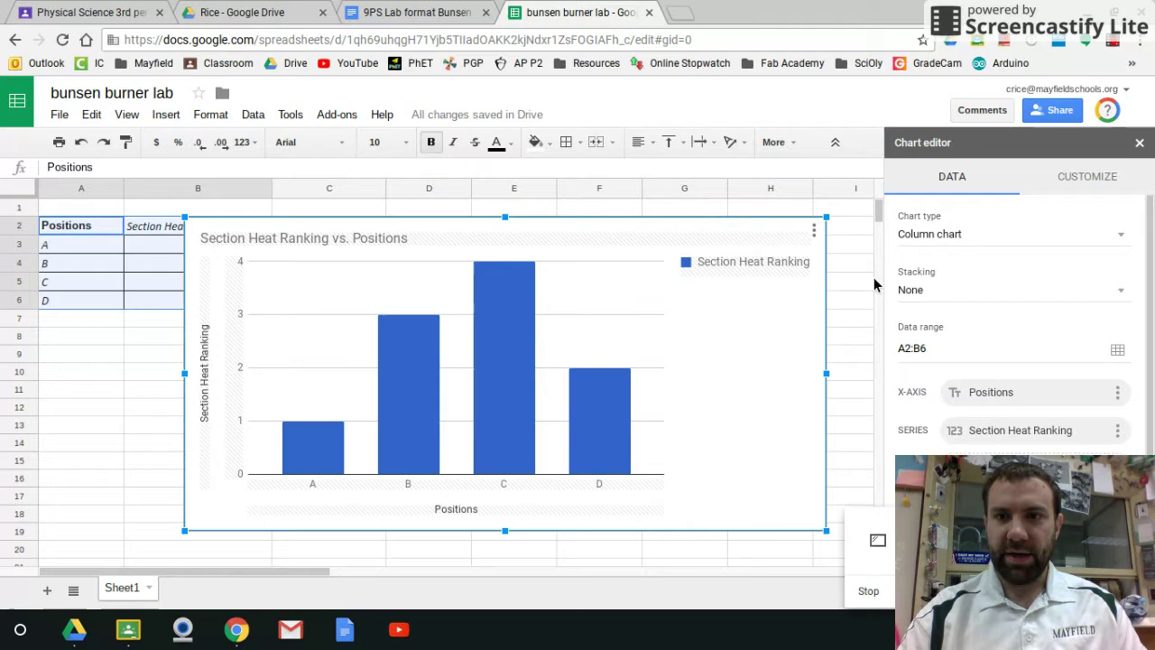
{"action": "left_click", "coordinate": [1140, 145]}
{"action": "double_click", "coordinate": [727, 316]}
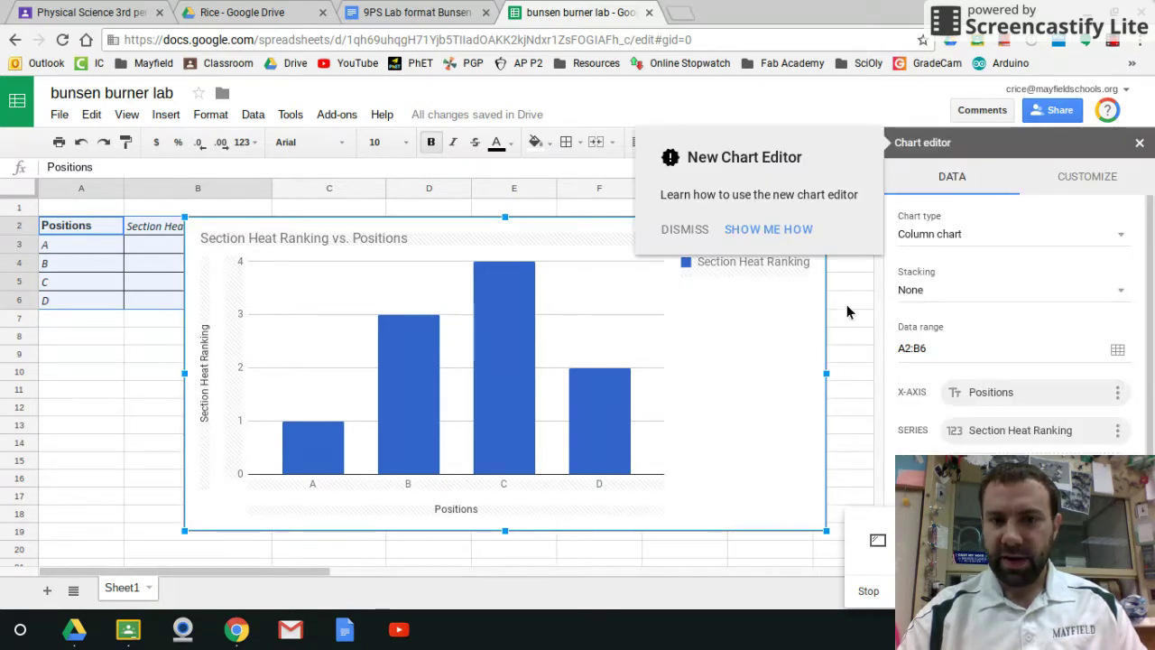
{"action": "left_click", "coordinate": [1140, 143]}
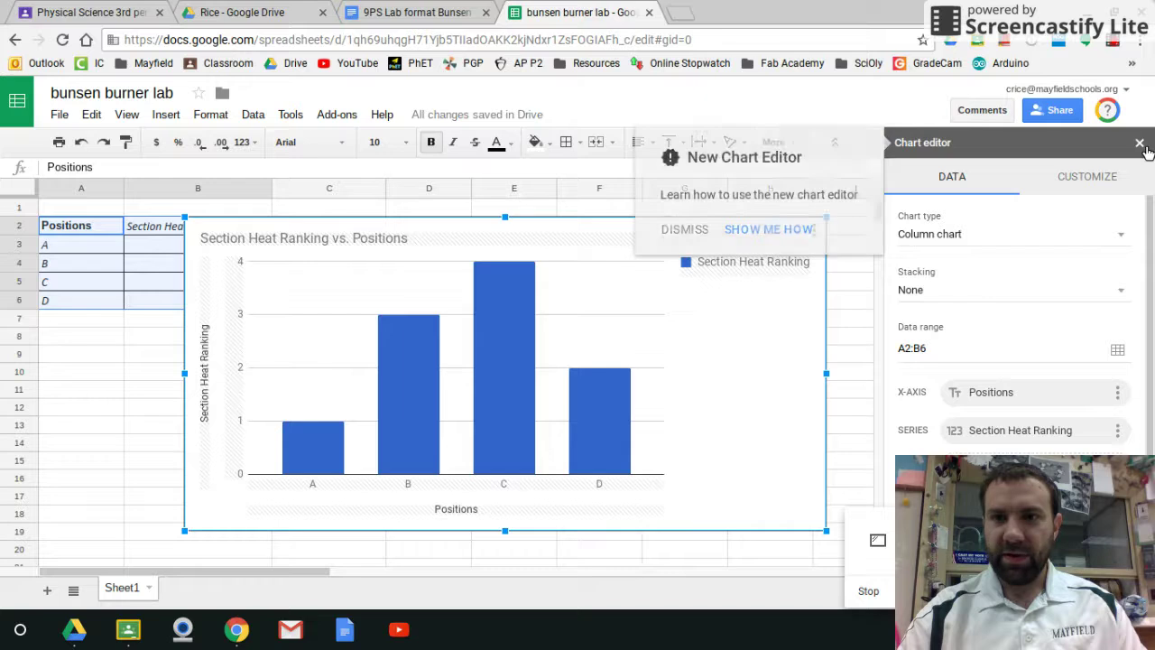
{"action": "right_click", "coordinate": [719, 287]}
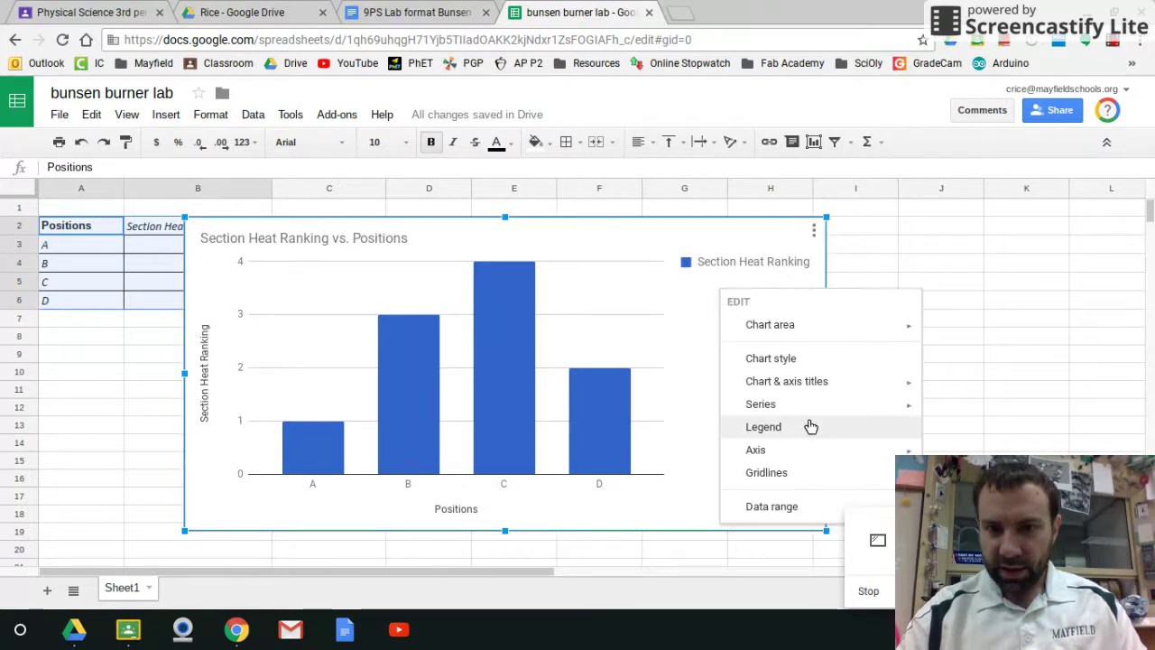
{"action": "left_click", "coordinate": [971, 289]}
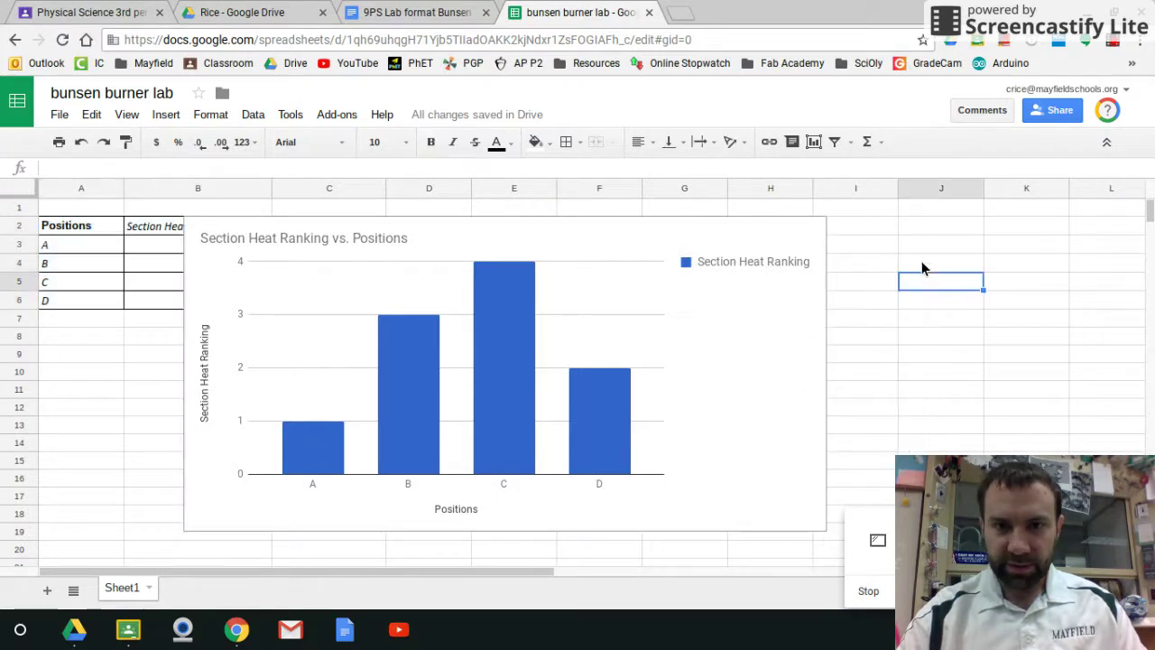
Step: Switch to the 9PS Lab format Bunsen Burner Students document and place the cursor below the Graph section's instructions
{"action": "left_click", "coordinate": [406, 15]}
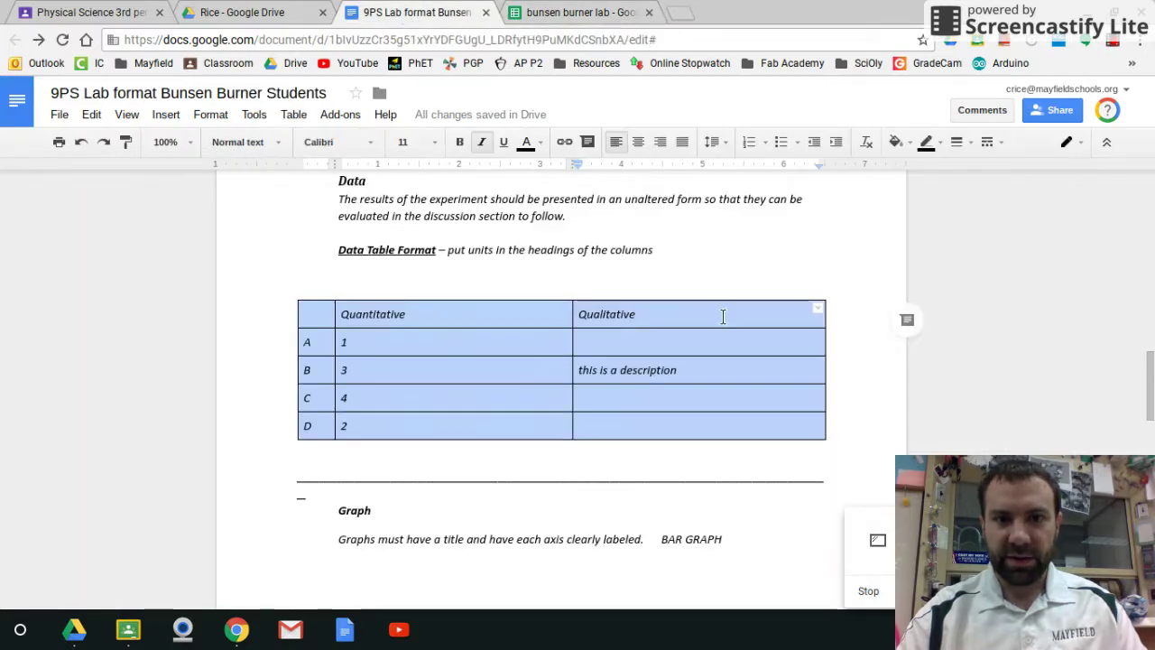
{"action": "left_click", "coordinate": [731, 508]}
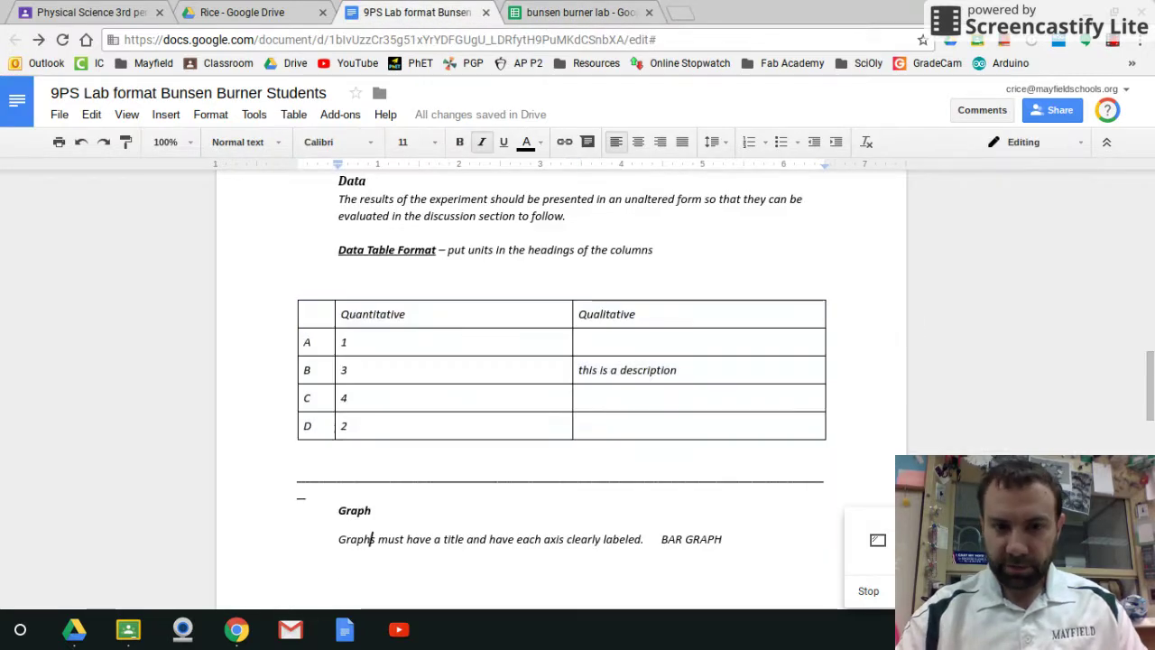
{"action": "key", "text": "Down"}
{"action": "key", "text": "Down"}
{"action": "key", "text": "Down"}
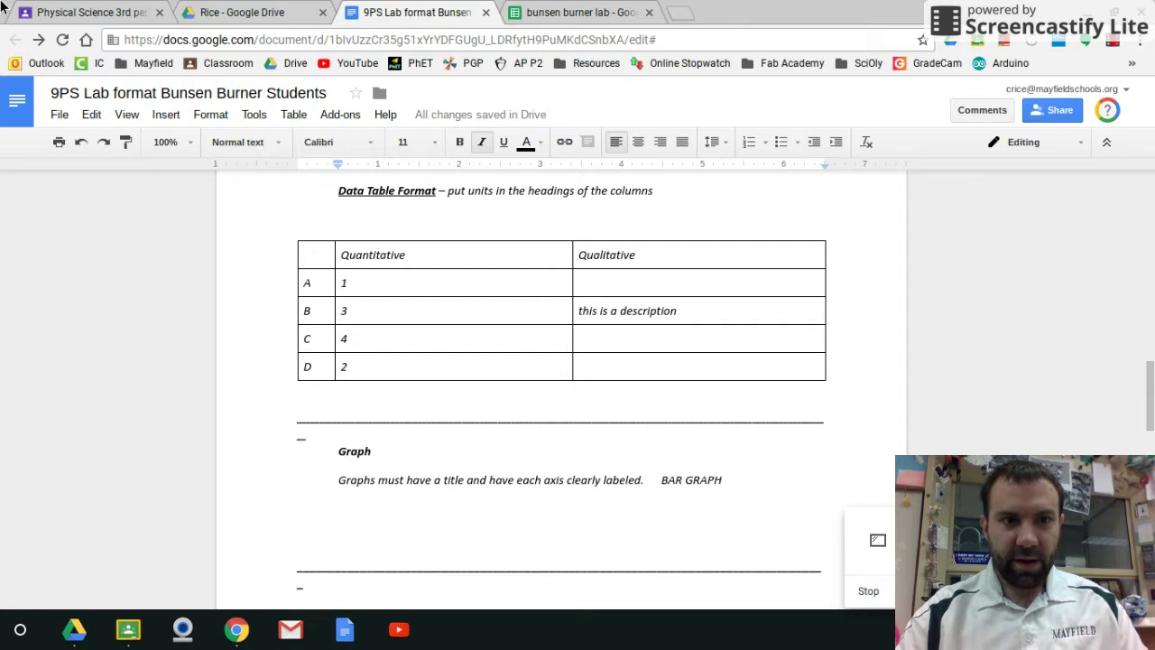
Step: Import the Section Heat Ranking vs. Positions chart from the bunsen burner lab spreadsheet into the Graph section, linked to the spreadsheet
{"action": "left_click", "coordinate": [162, 115]}
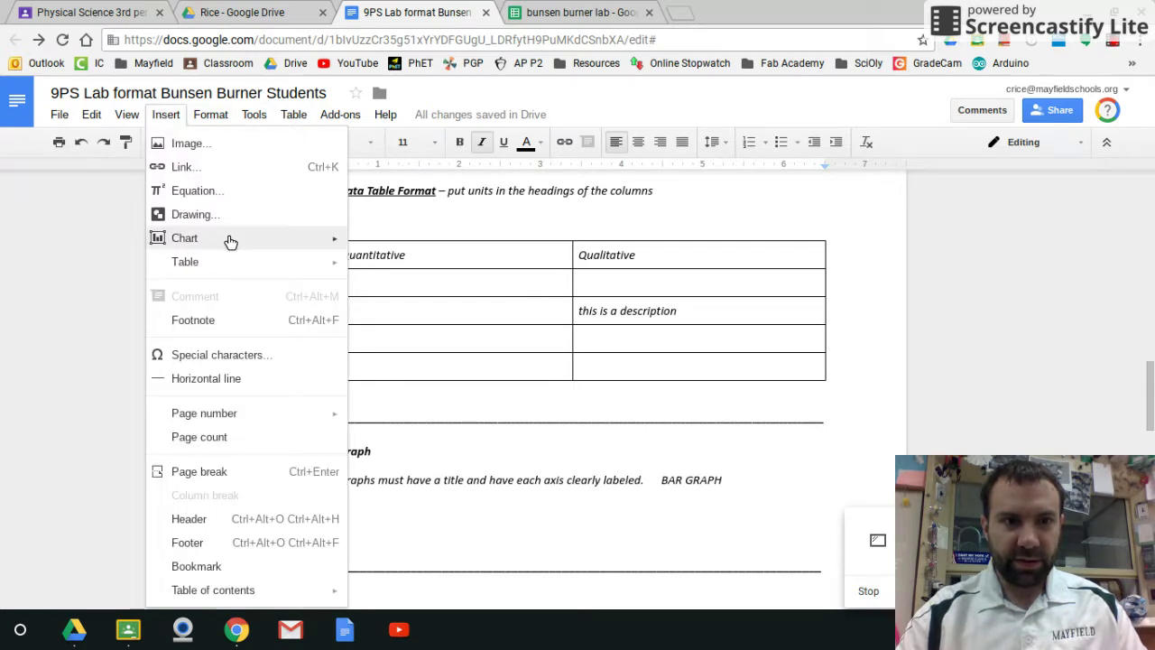
{"action": "mouse_move", "coordinate": [267, 234]}
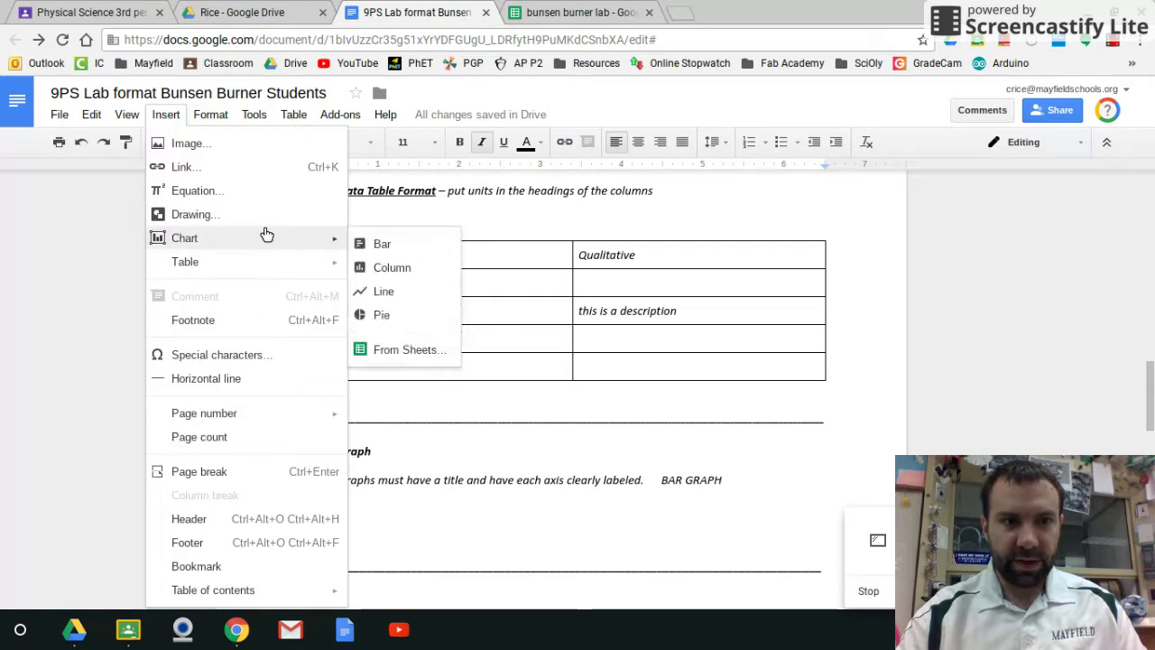
{"action": "left_click", "coordinate": [389, 355]}
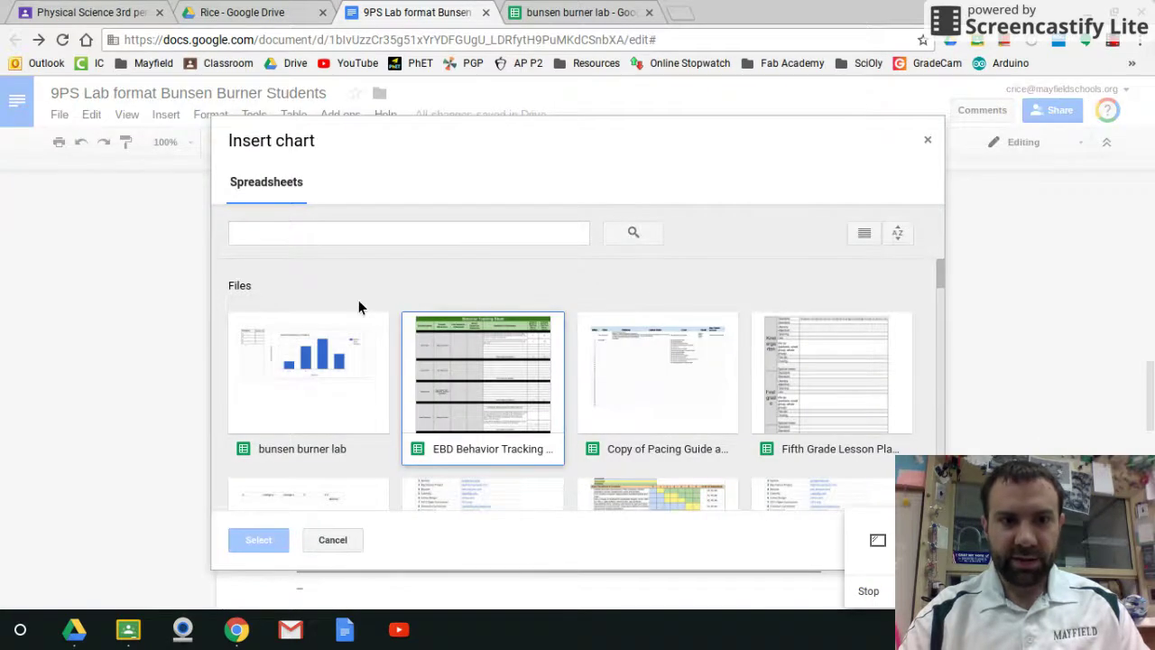
{"action": "left_click", "coordinate": [292, 360]}
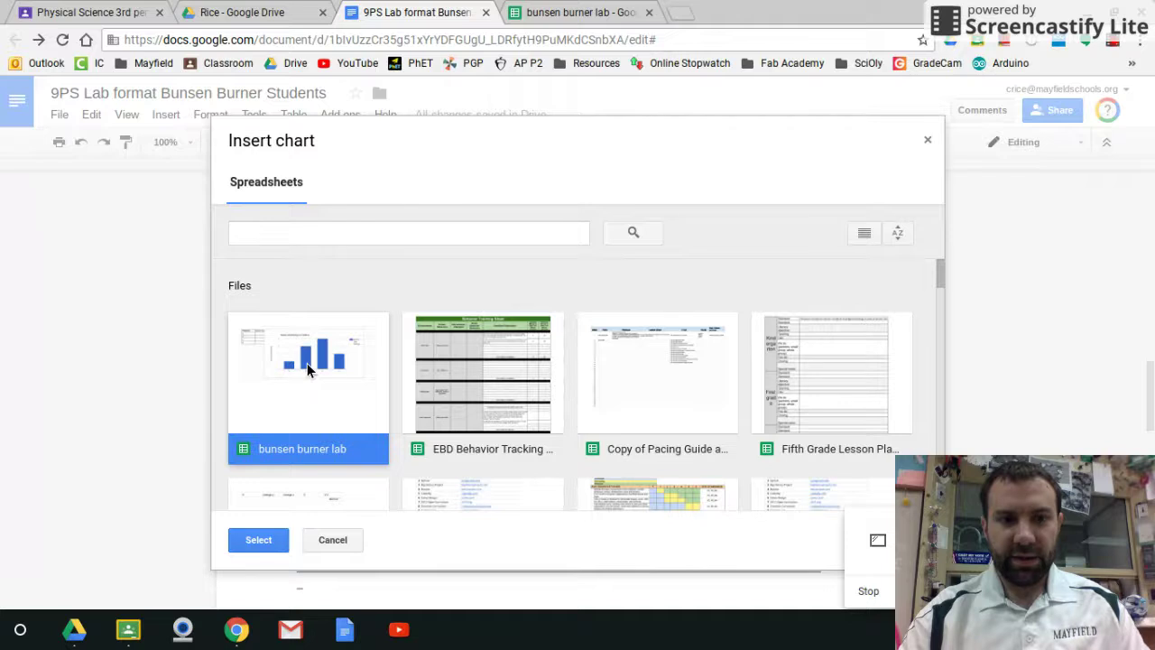
{"action": "left_click", "coordinate": [259, 540]}
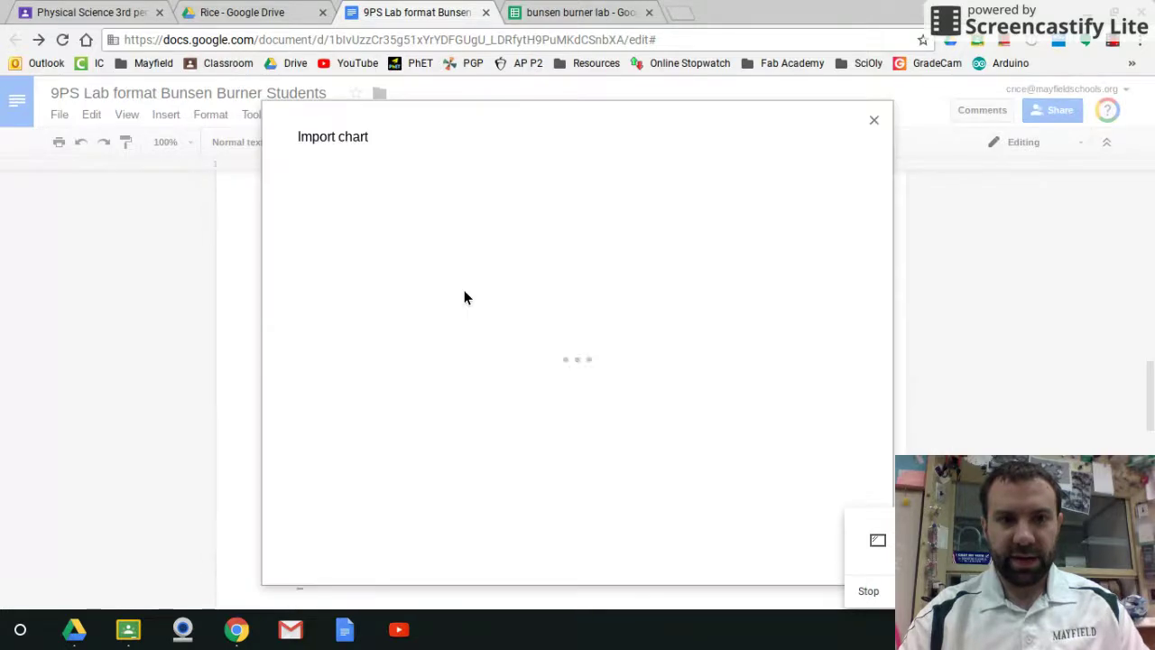
{"action": "left_click", "coordinate": [456, 305]}
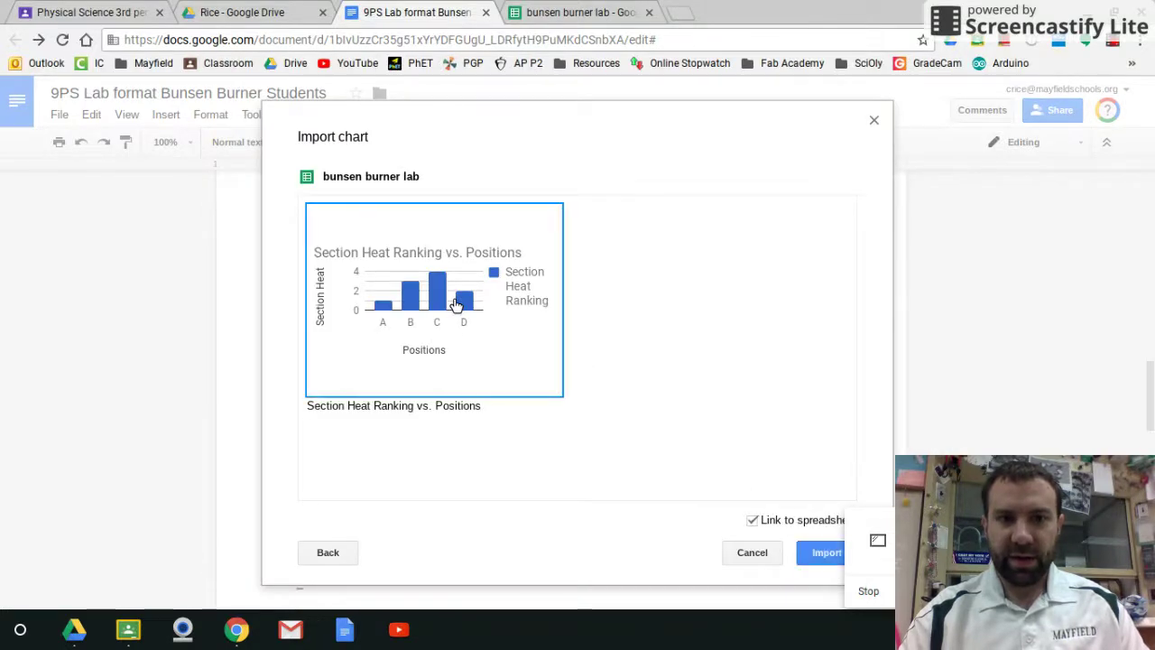
{"action": "left_click", "coordinate": [821, 554]}
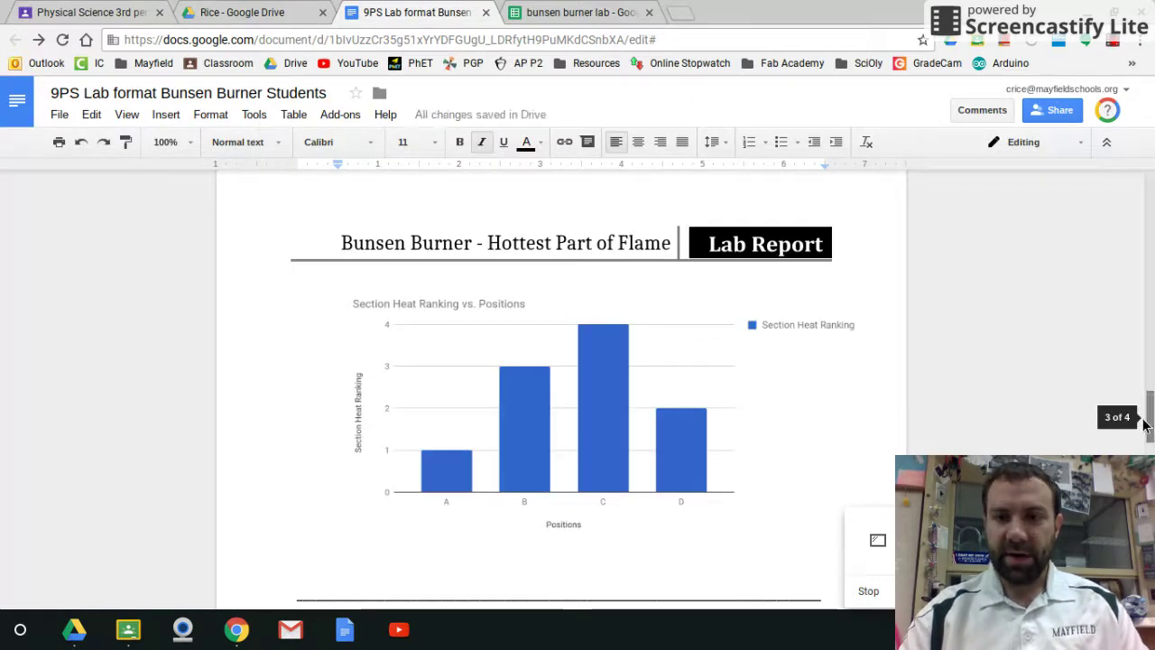
Step: Select the imported chart, compare it with the original in the bunsen burner lab spreadsheet, and return to the lab report document
{"action": "left_click_drag", "start_coordinate": [1147, 422], "coordinate": [1151, 430]}
{"action": "left_click", "coordinate": [787, 433]}
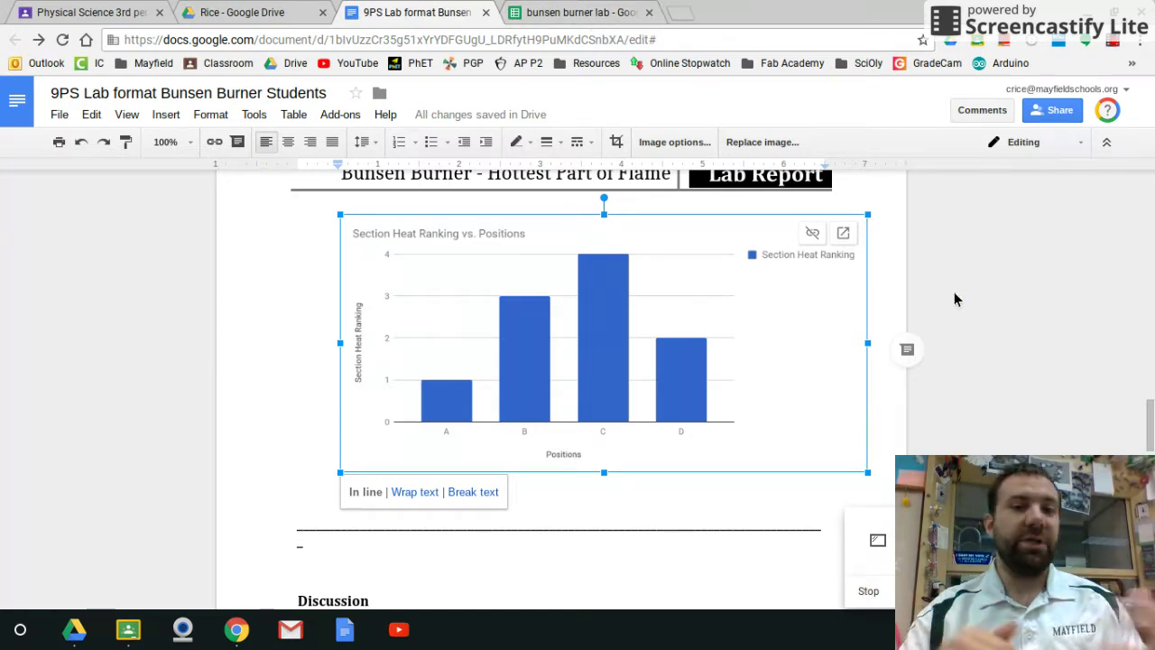
{"action": "left_click", "coordinate": [561, 10]}
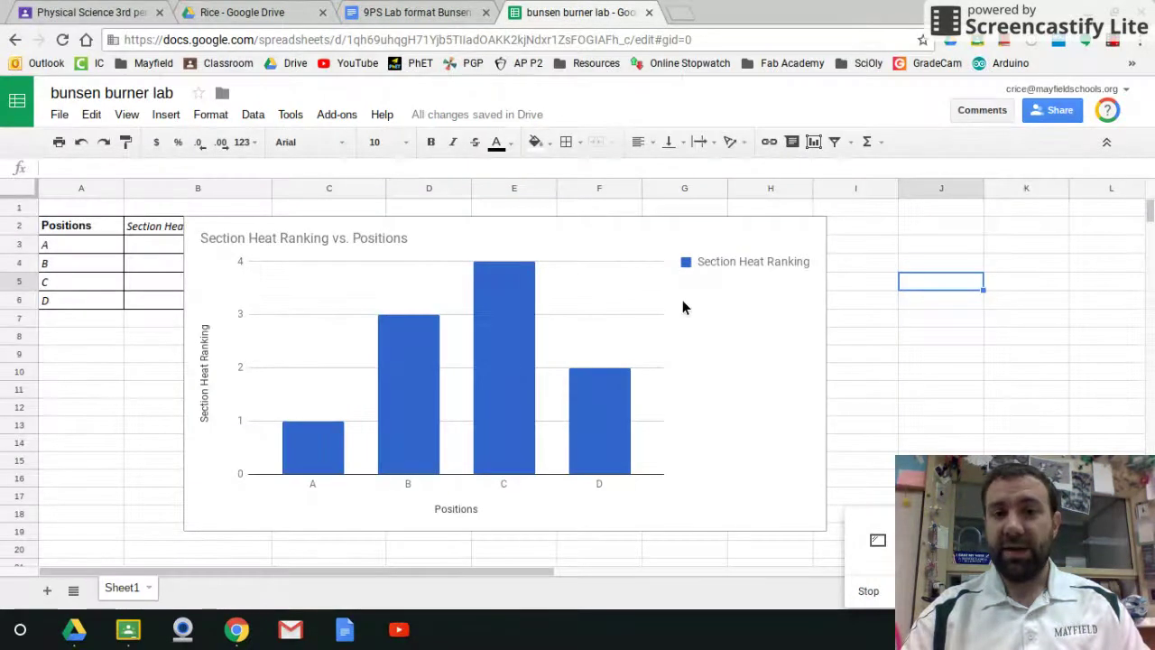
{"action": "left_click", "coordinate": [384, 13]}
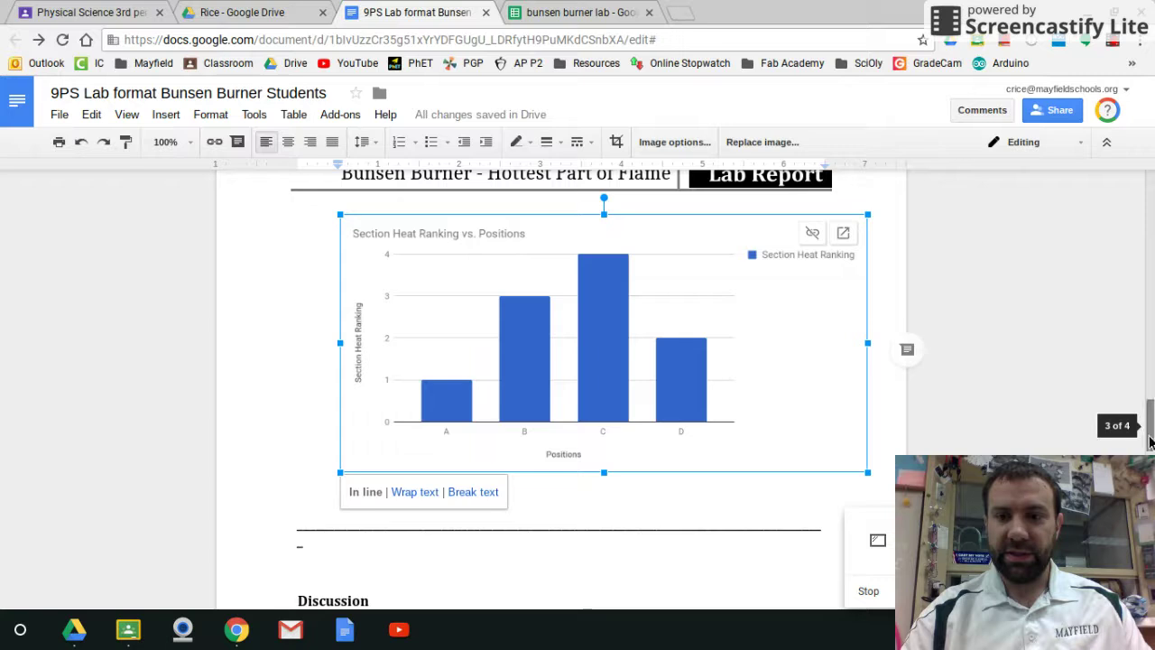
{"action": "mouse_move", "coordinate": [1151, 440]}
{"action": "left_mouse_down"}
{"action": "mouse_move", "coordinate": [1145, 352]}
{"action": "mouse_move", "coordinate": [1128, 338]}
{"action": "mouse_move", "coordinate": [1140, 442]}
{"action": "left_mouse_up"}
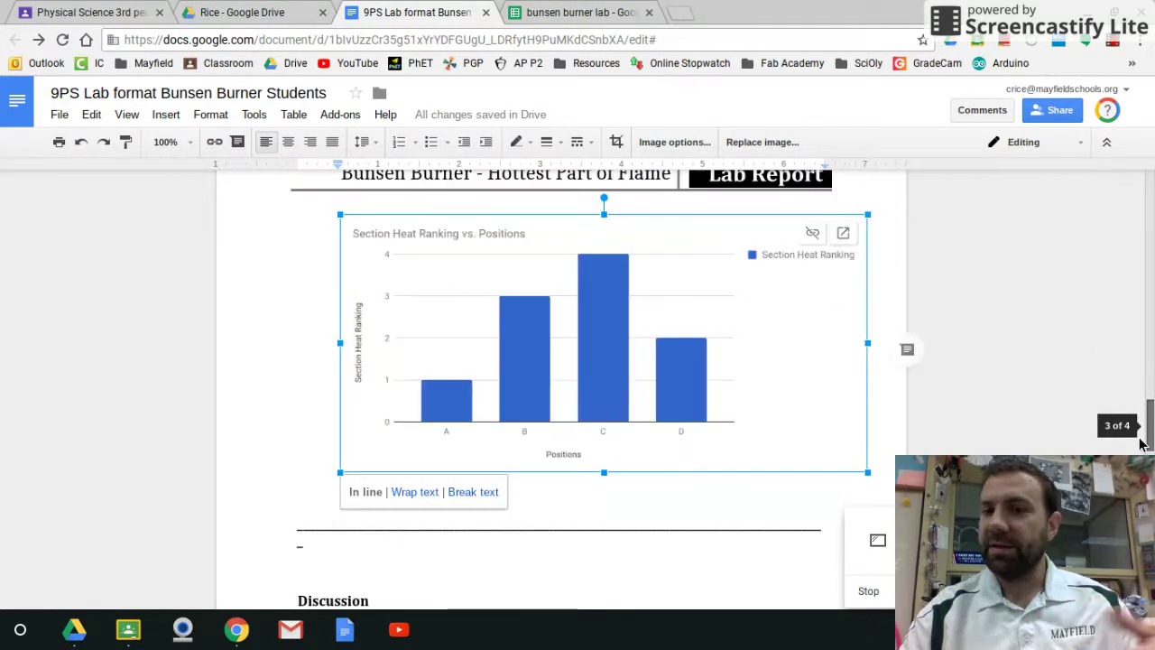